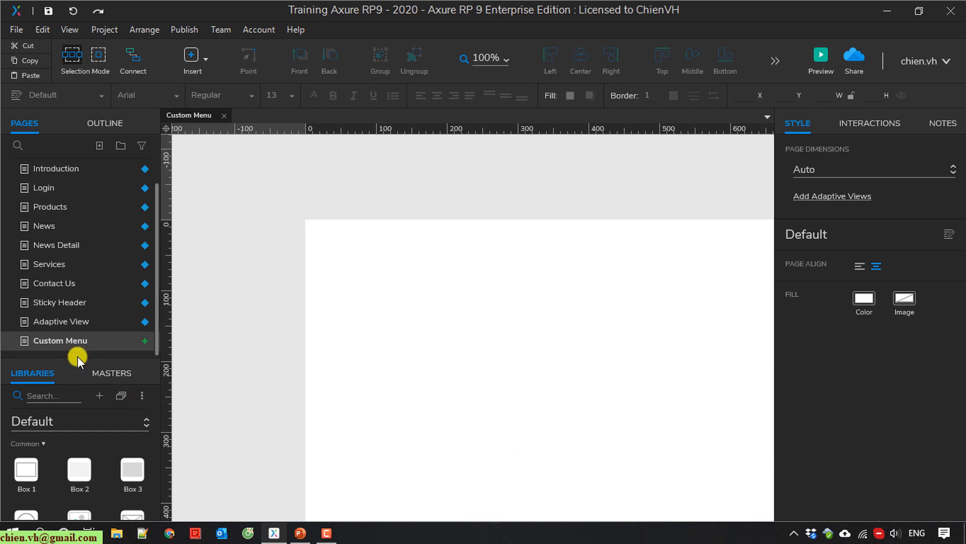
# Place a Button widget in the upper-left area of the Custom Menu page and set its corner radius to 15.
pyautogui.moveTo(80, 360); pyautogui.dragTo(81, 263)
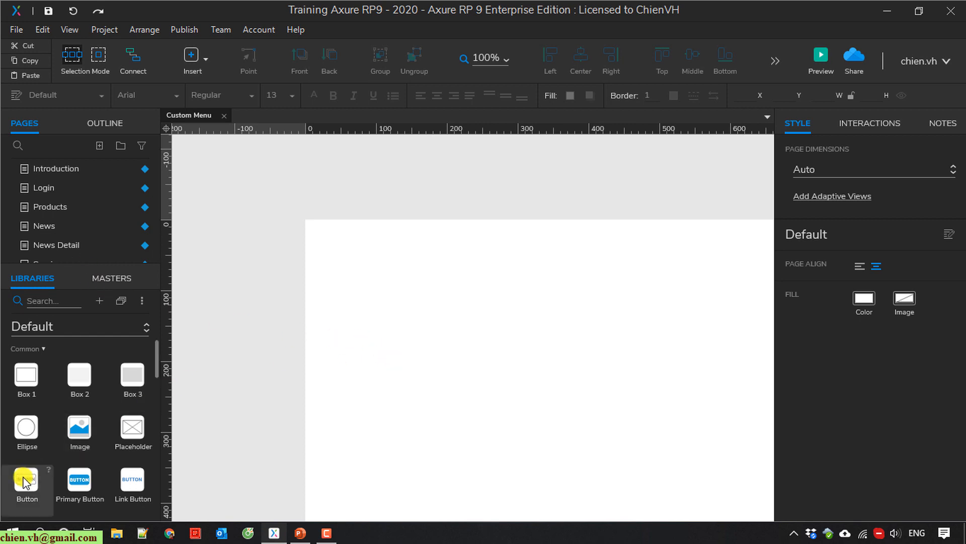
pyautogui.moveTo(26, 477); pyautogui.dragTo(342, 263)
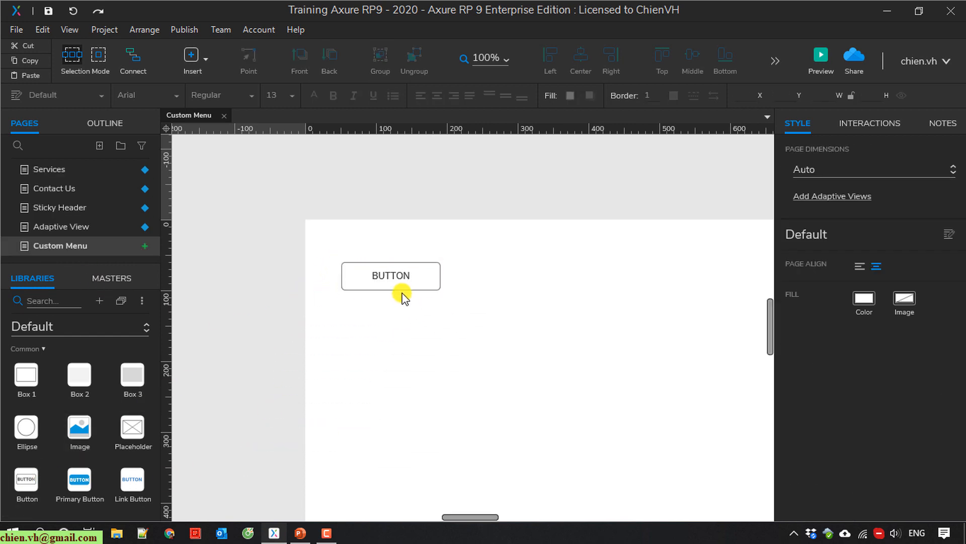
pyautogui.click(387, 277)
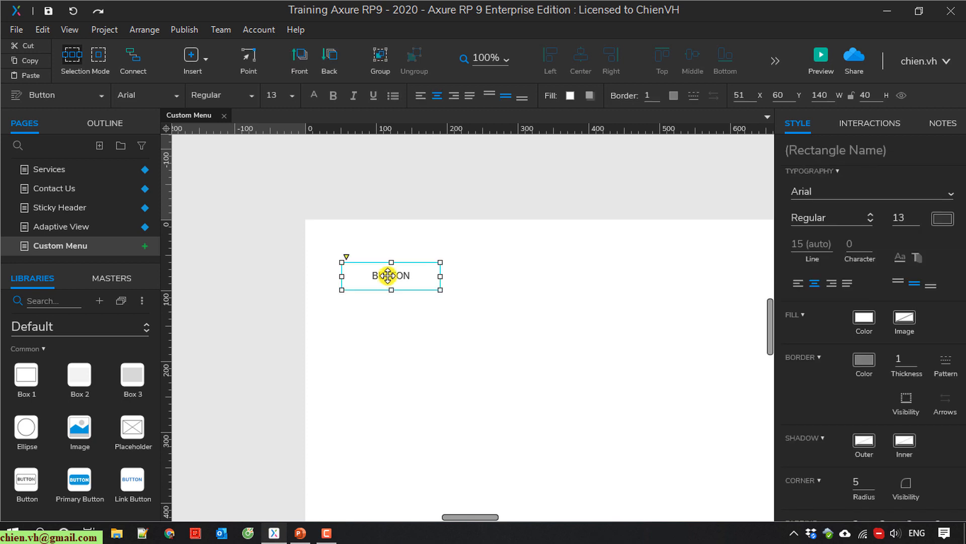
pyautogui.scroll(-1, 859, 356)
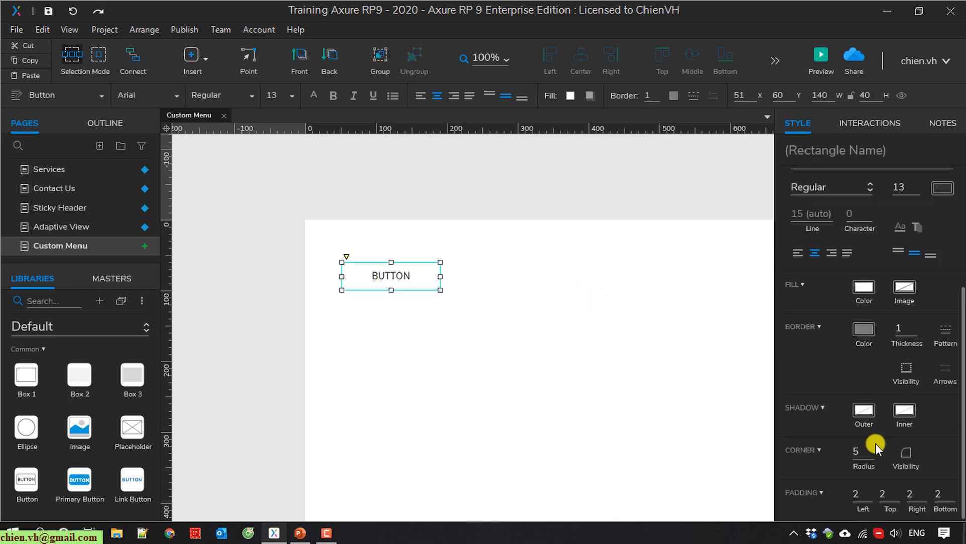
pyautogui.click(876, 454)
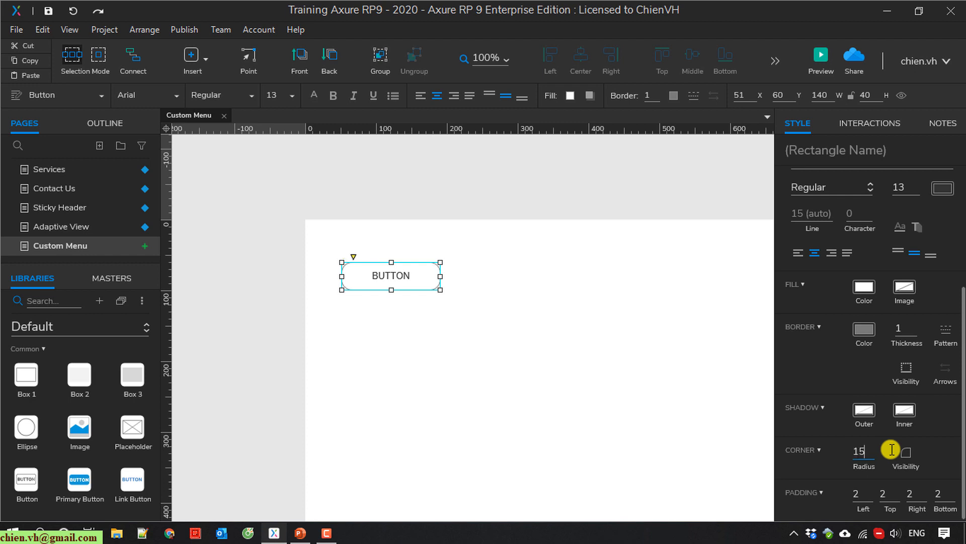
pyautogui.write('15')
pyautogui.scroll(3, 851, 387)
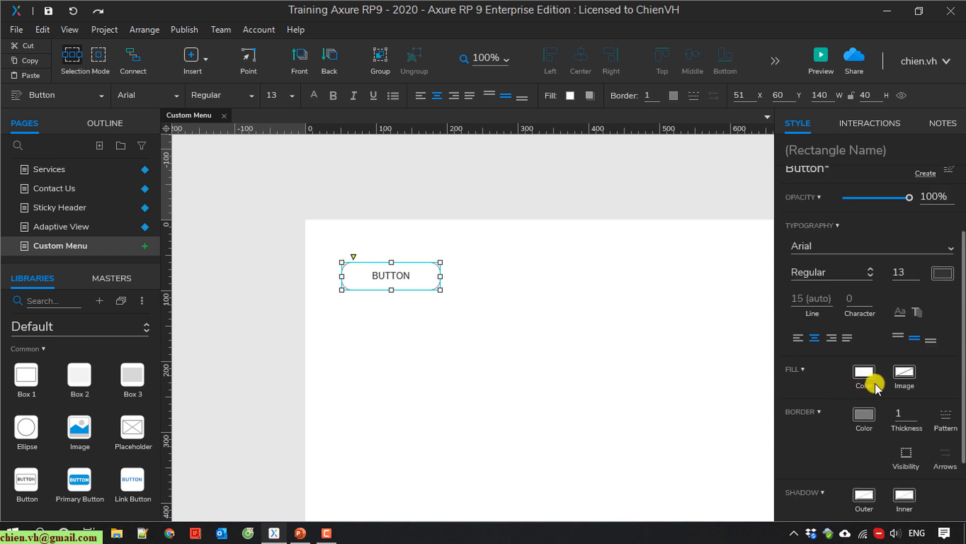
pyautogui.click(579, 327)
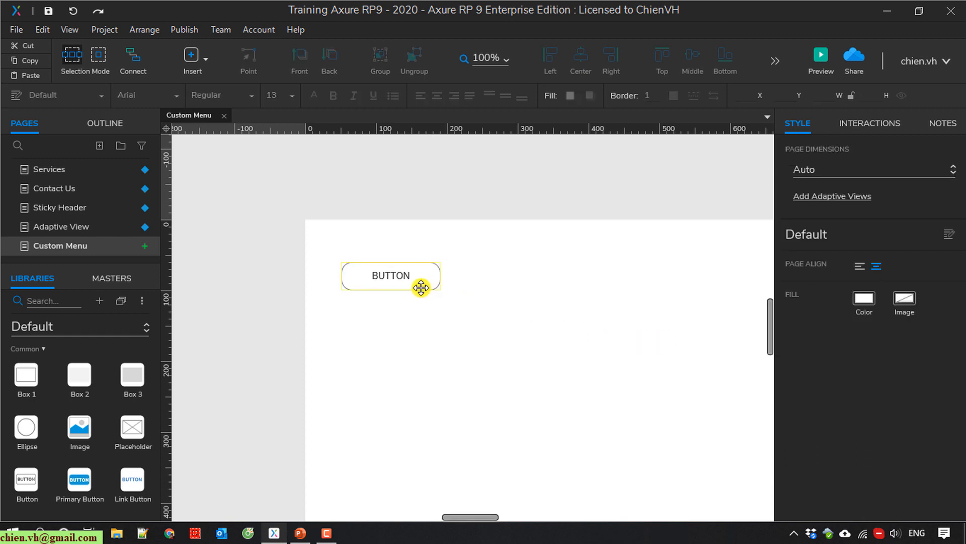
# Make three copies of the rounded button and move two of them to about X 455 and X 634 at Y 70.
pyautogui.click(426, 289)
pyautogui.moveTo(428, 291); pyautogui.dragTo(690, 291)
pyautogui.click(539, 330)
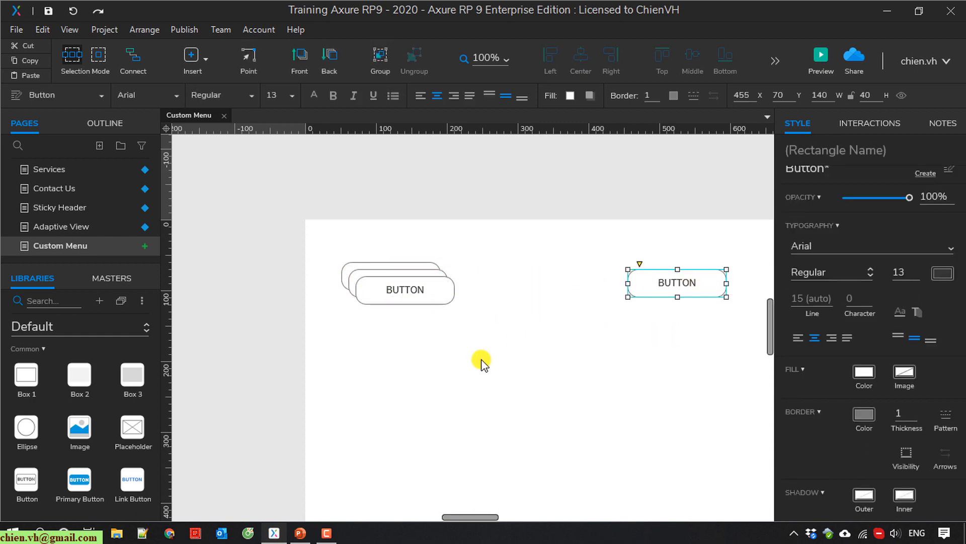
pyautogui.moveTo(488, 514); pyautogui.dragTo(491, 515)
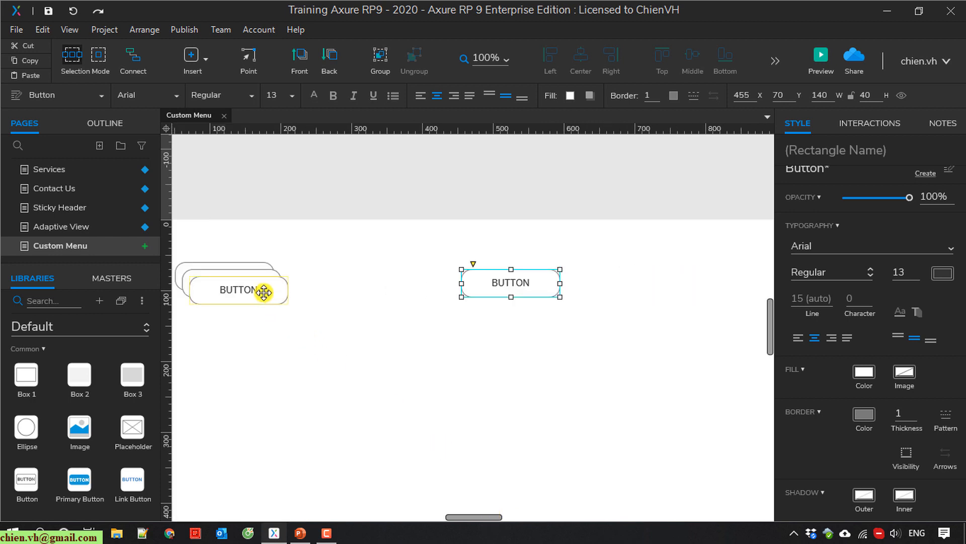
pyautogui.moveTo(262, 289); pyautogui.dragTo(664, 287)
pyautogui.click(423, 308)
pyautogui.click(628, 288)
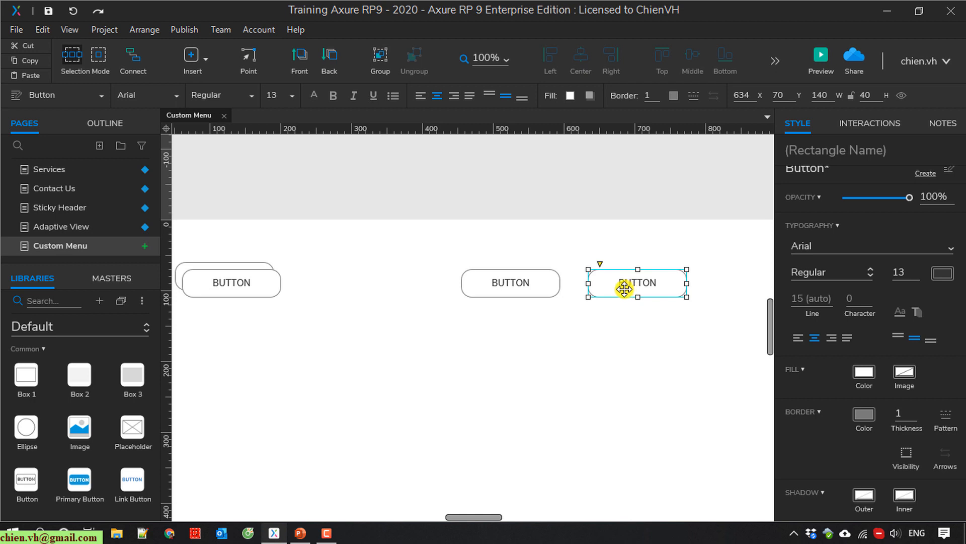
pyautogui.click(431, 319)
# Move the overlapping copy beside the first button to X 231, Y 60, with a 40 px gap between them.
pyautogui.moveTo(243, 281); pyautogui.dragTo(371, 282)
pyautogui.press('Left')
pyautogui.press('Left')
pyautogui.press('Left')
pyautogui.press('Left')
pyautogui.press('Left')
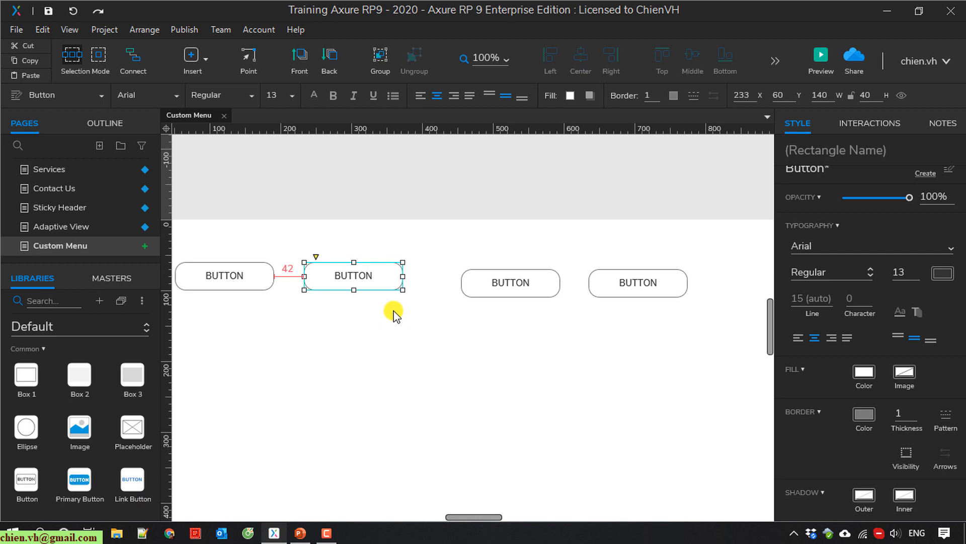
pyautogui.press('Left')
pyautogui.click(394, 312)
# Align the third button with the row at X 411, Y 60, keeping the 40 px spacing.
pyautogui.moveTo(494, 282); pyautogui.dragTo(467, 276)
pyautogui.press('Left')
pyautogui.press('Left')
pyautogui.press('Left')
pyautogui.press('Left')
pyautogui.press('Left')
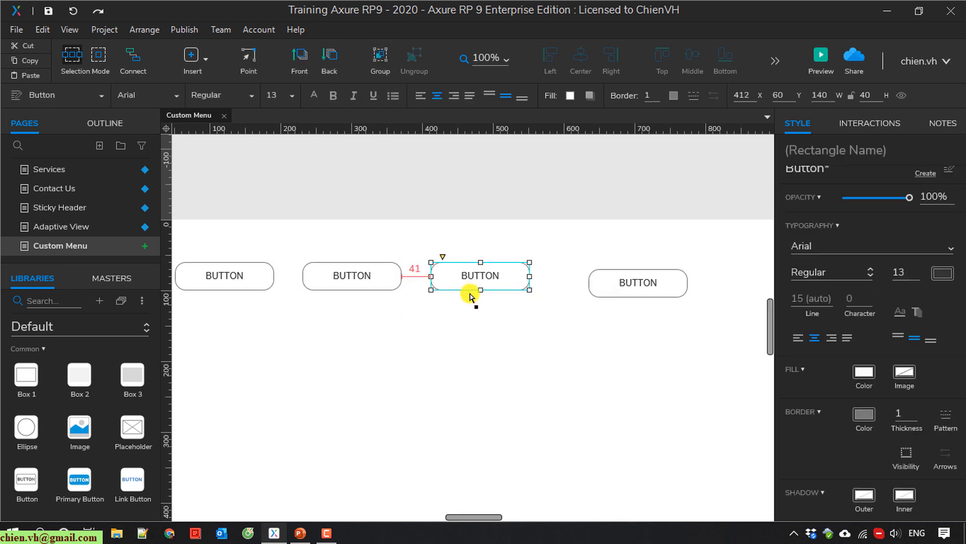
pyautogui.click(613, 357)
# Align the fourth button with the row at X 591, Y 60, 40 px from the third button.
pyautogui.moveTo(613, 287)
pyautogui.mouseDown()
pyautogui.moveTo(597, 276)
pyautogui.moveTo(610, 280)
pyautogui.mouseUp()
pyautogui.press('Left')
pyautogui.press('Left')
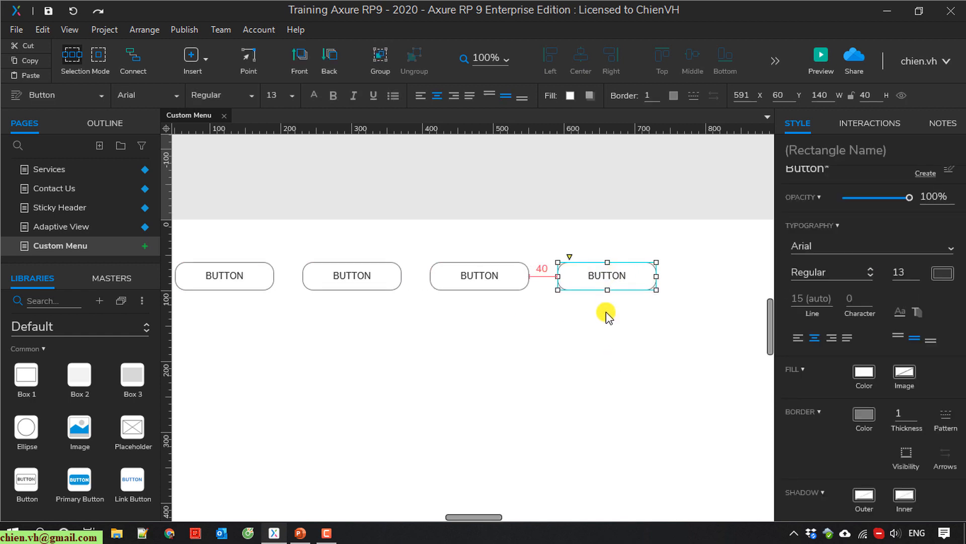
pyautogui.click(467, 451)
# Change the text of the first button to "Home" and of the second button to "Products".
pyautogui.hscroll(-4, 483, 514)
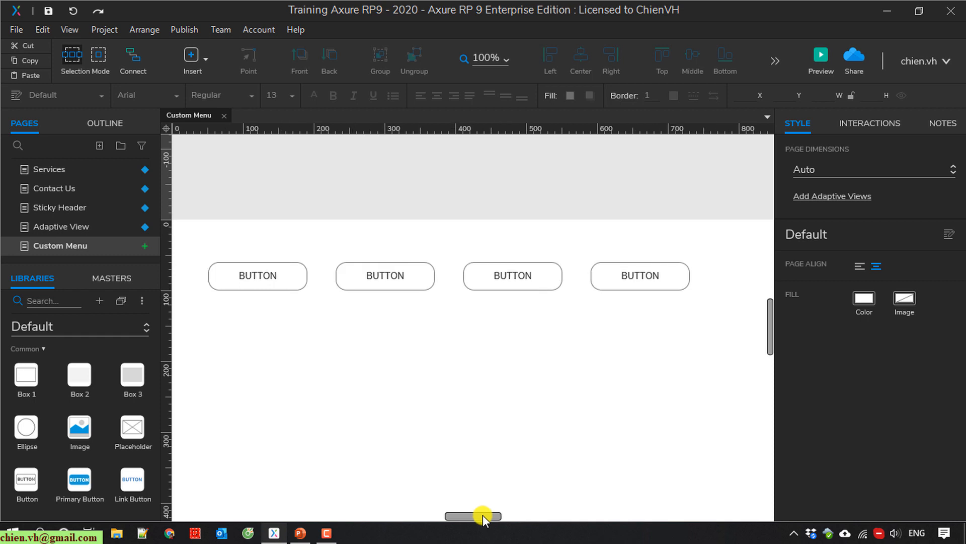
pyautogui.doubleClick(370, 278)
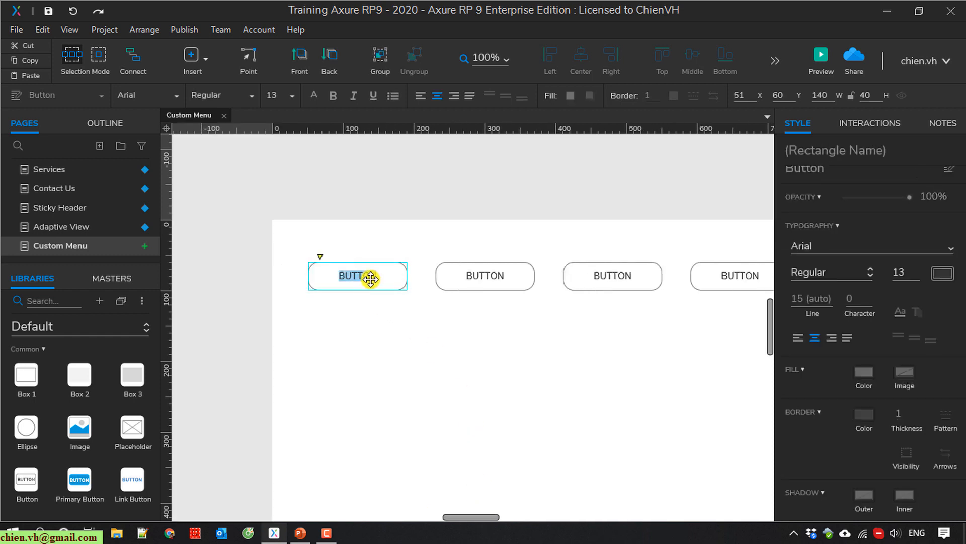
pyautogui.write('Home')
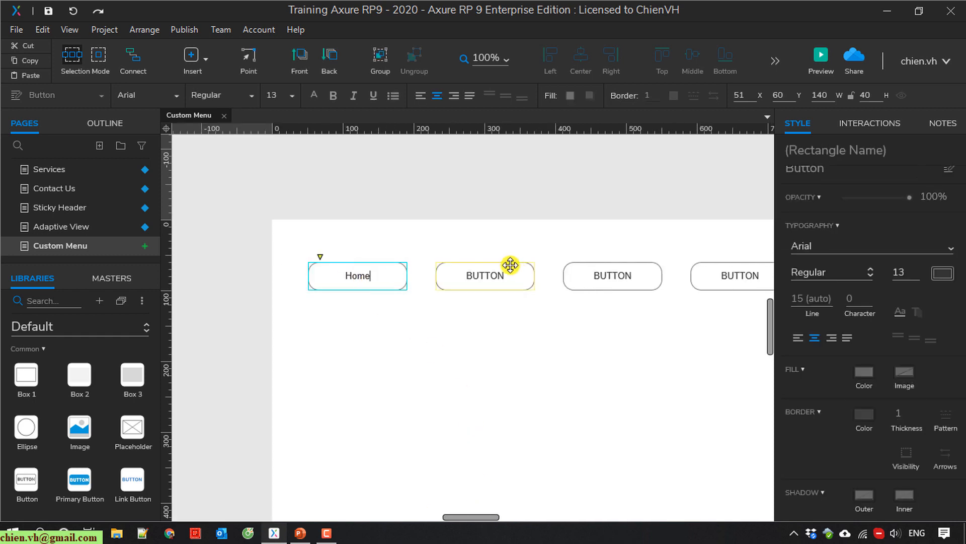
pyautogui.click(493, 278)
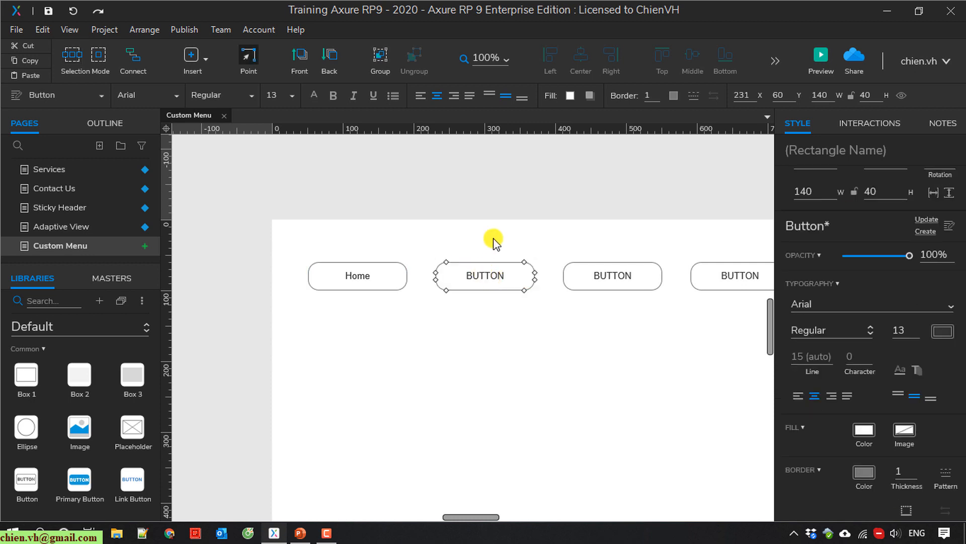
pyautogui.rightClick(478, 274)
pyautogui.click(522, 254)
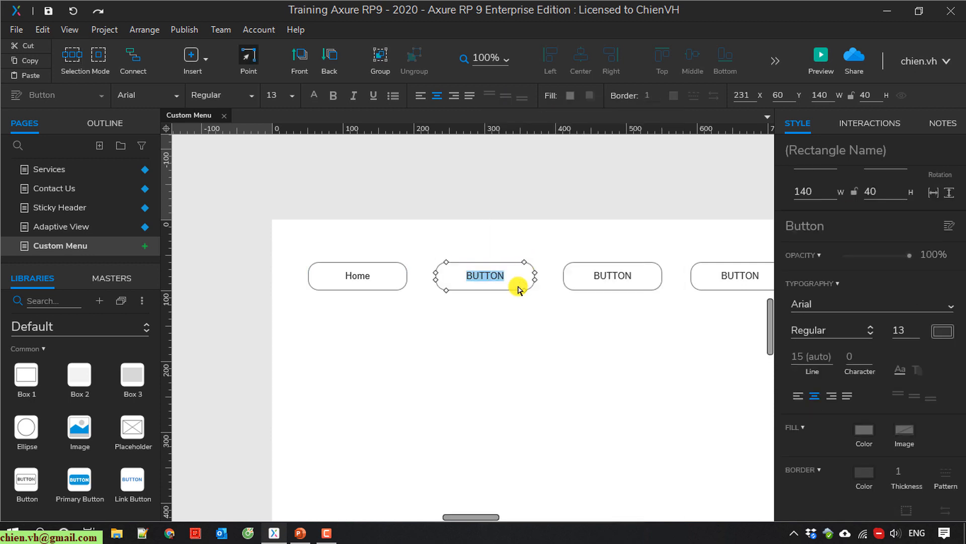
pyautogui.write('Products')
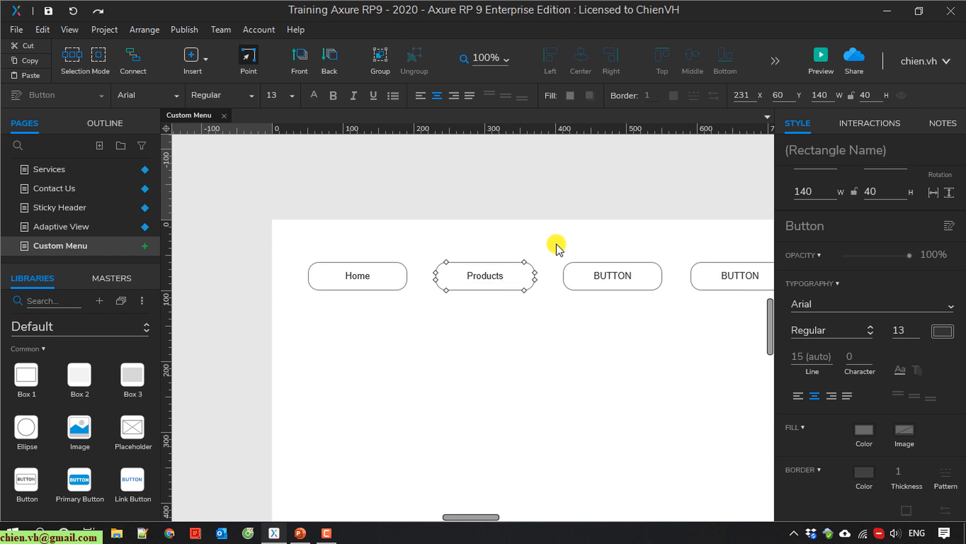
pyautogui.press('Escape')
# Change the text of the third button to "News" and of the fourth button to "Contact Us".
pyautogui.rightClick(604, 274)
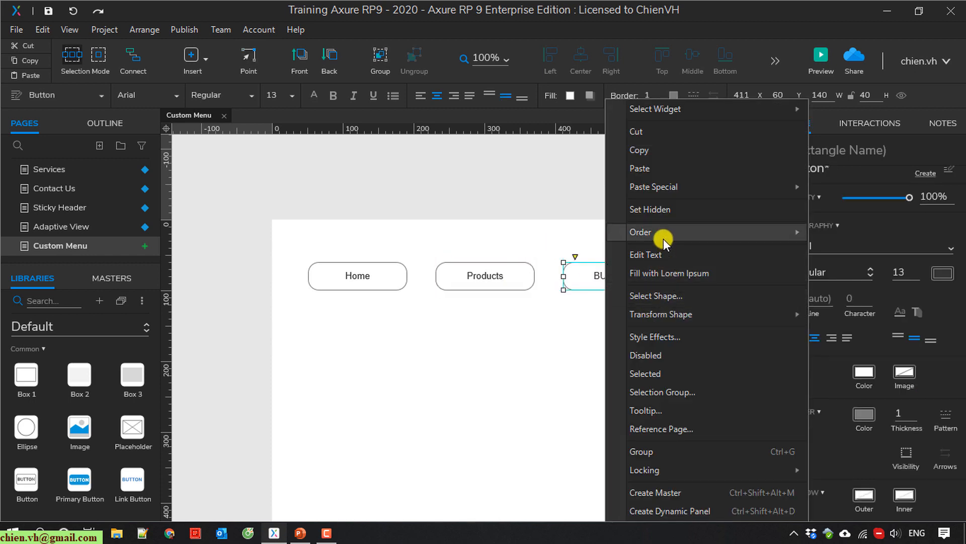
pyautogui.click(660, 255)
pyautogui.write('News')
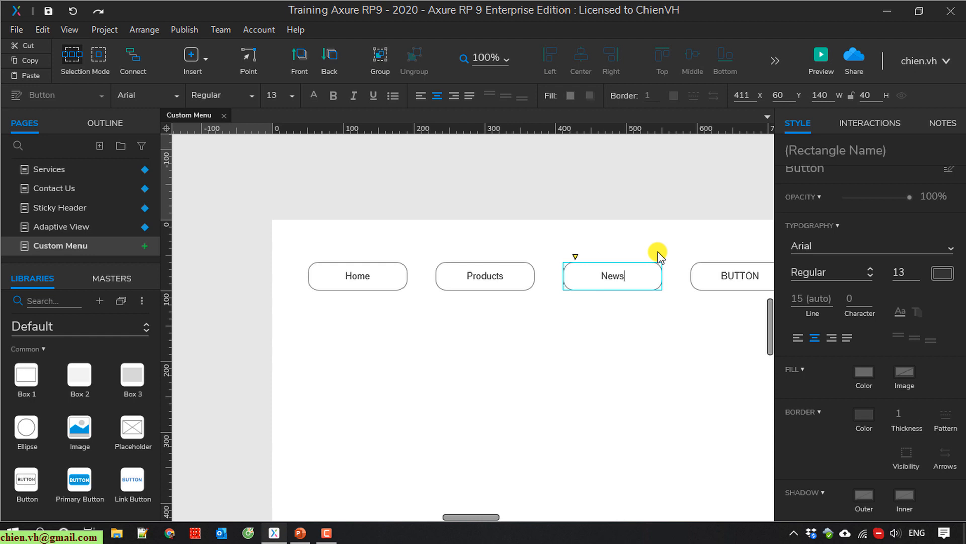
pyautogui.click(737, 274)
pyautogui.rightClick(724, 274)
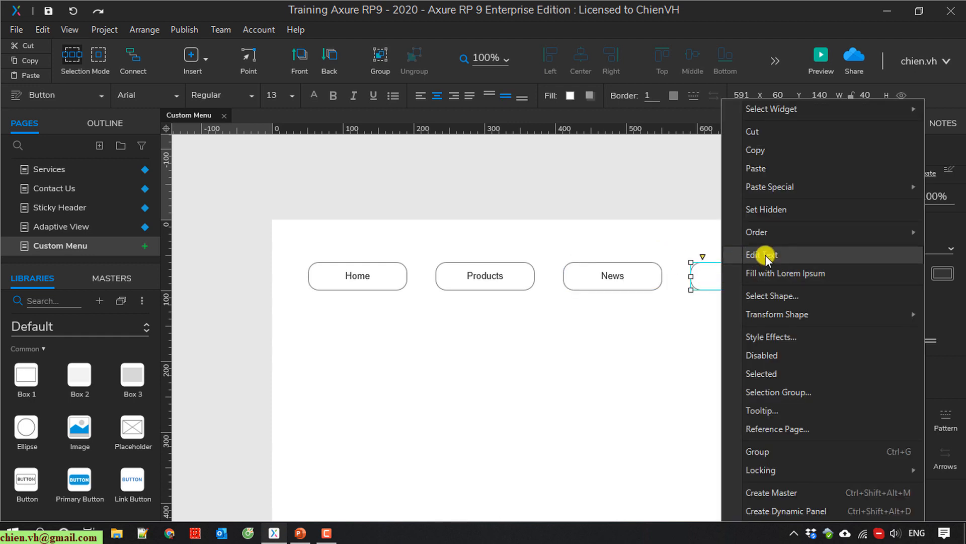
pyautogui.click(766, 255)
pyautogui.write('Cont')
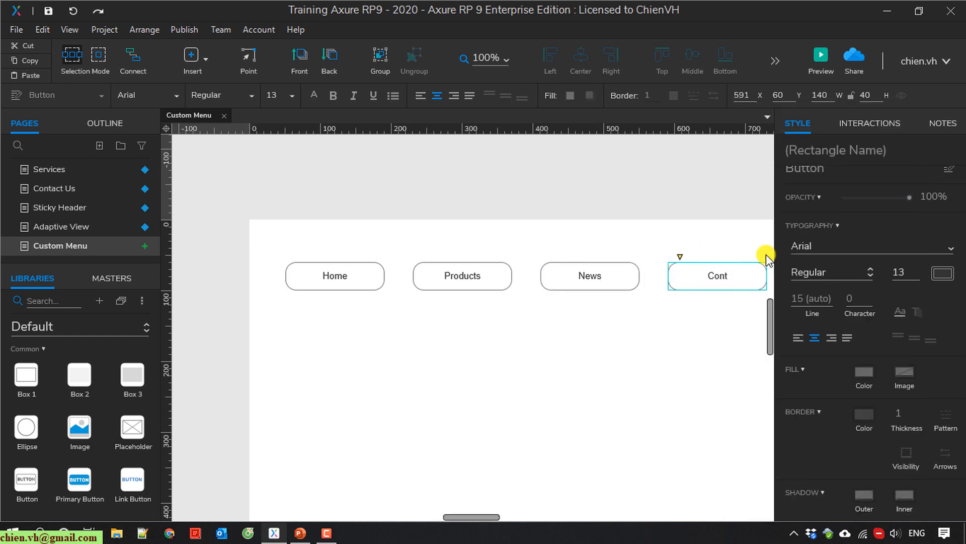
pyautogui.write('act Us')
pyautogui.click(685, 344)
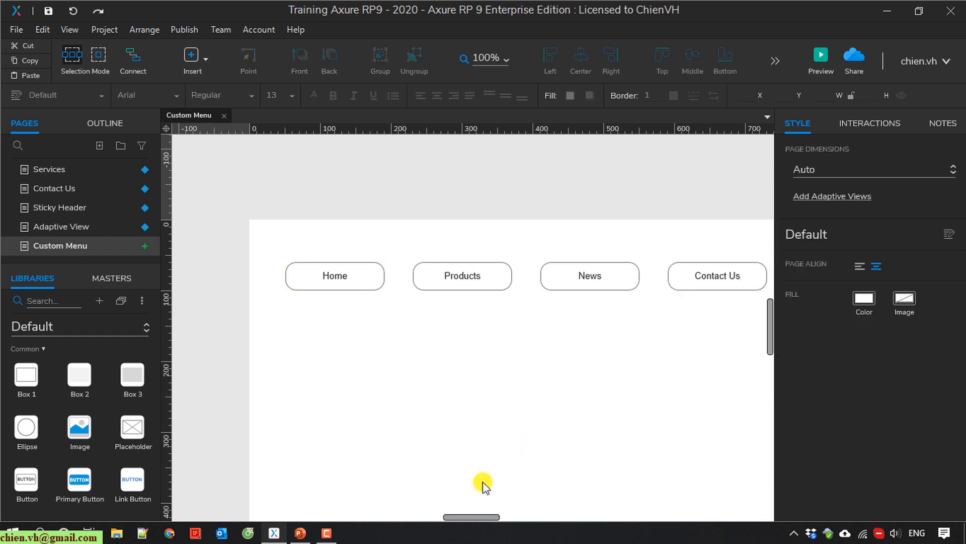
# Set the font size of all four menu buttons to 20.
pyautogui.moveTo(272, 239); pyautogui.dragTo(753, 315)
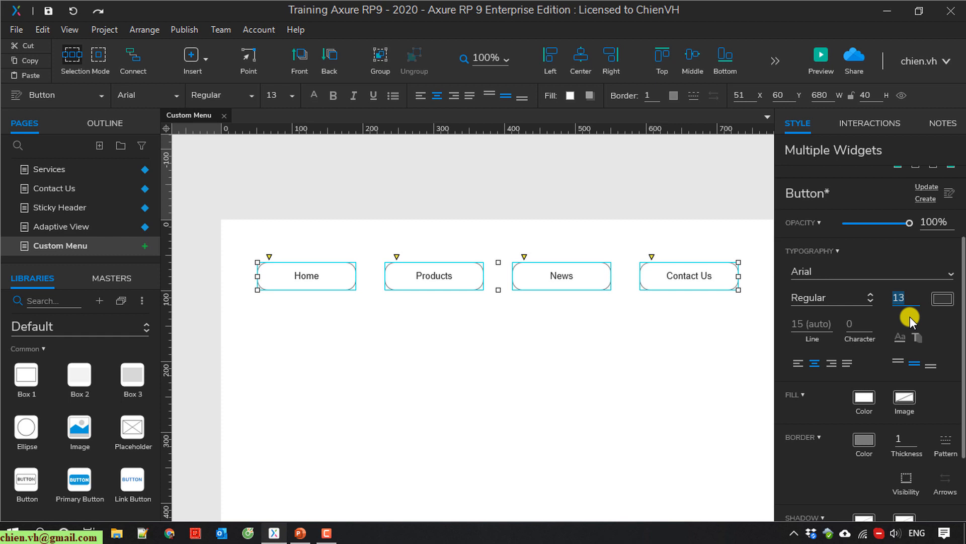
pyautogui.write('20')
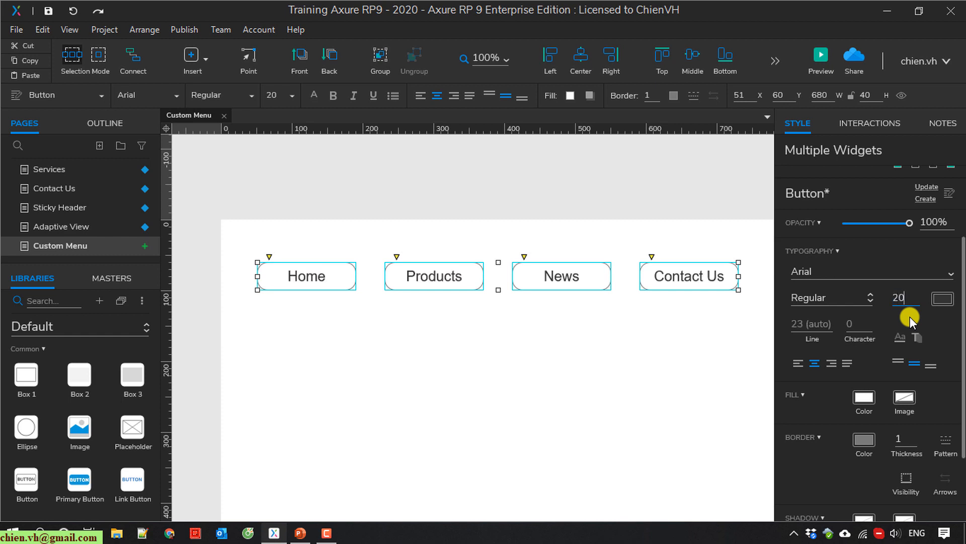
pyautogui.click(677, 377)
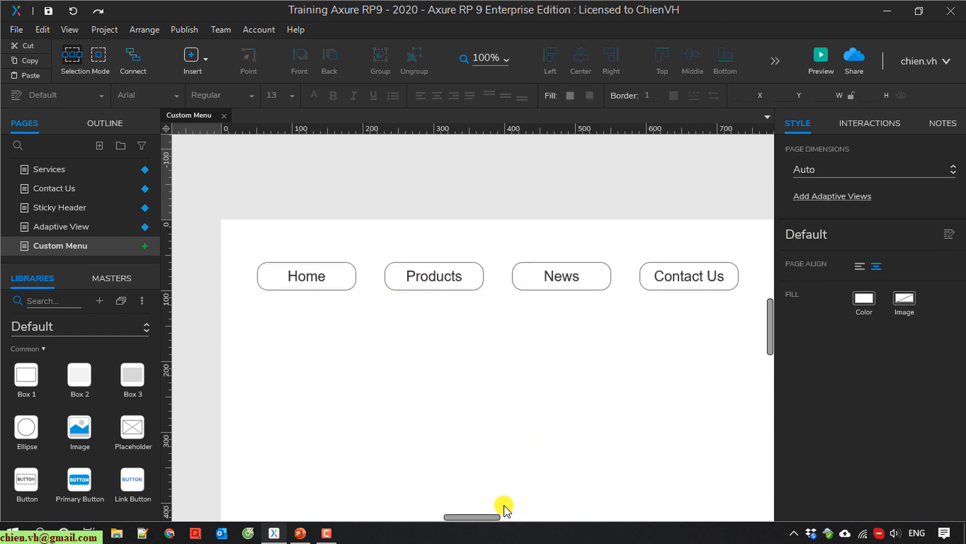
# Give the Home button a light green solid fill.
pyautogui.click(331, 277)
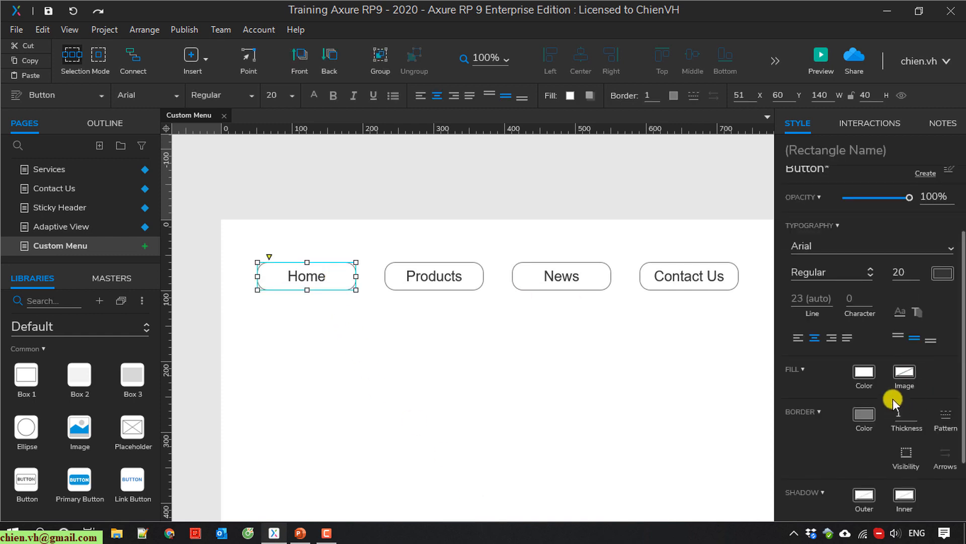
pyautogui.click(862, 372)
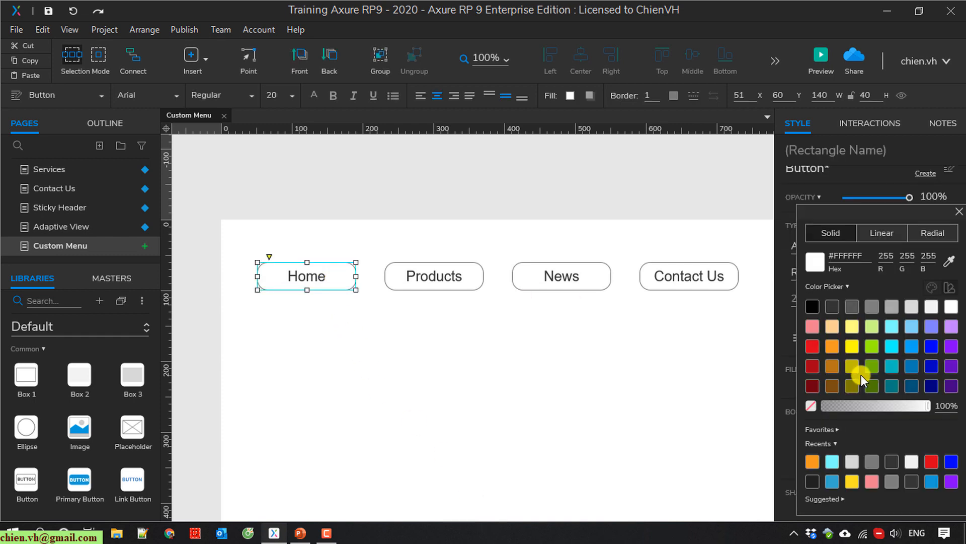
pyautogui.click(872, 327)
pyautogui.click(583, 358)
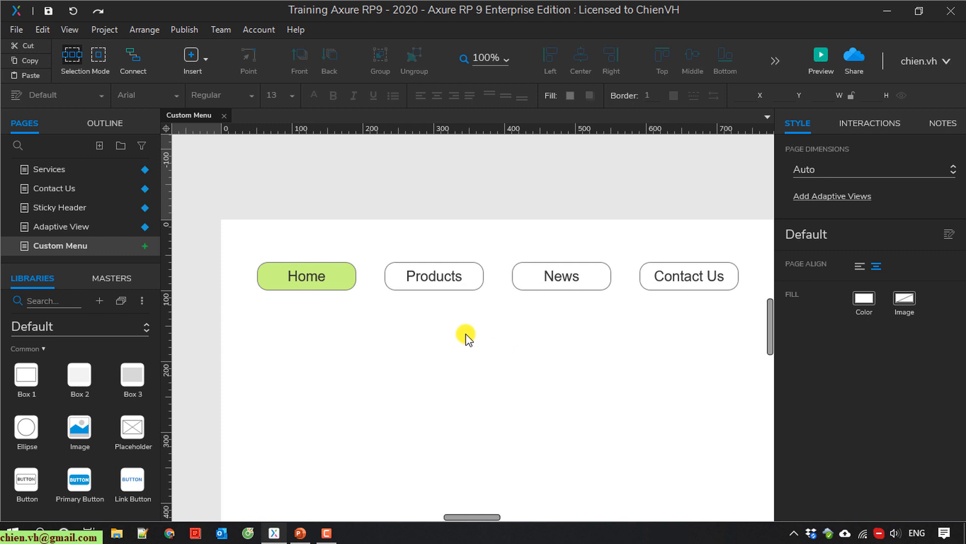
# Add a mouseover style effect with an orange #F59A23 fill colour to the Products button.
pyautogui.click(430, 278)
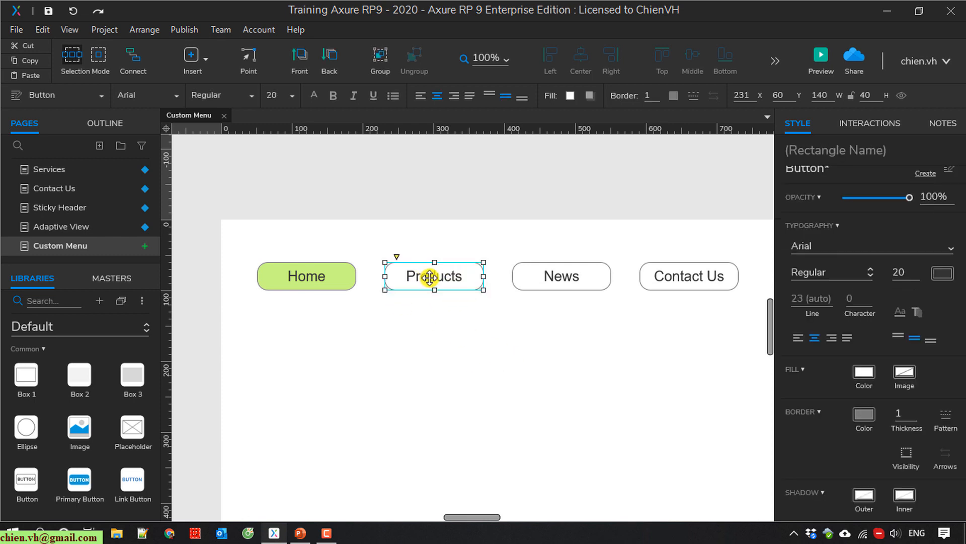
pyautogui.click(869, 123)
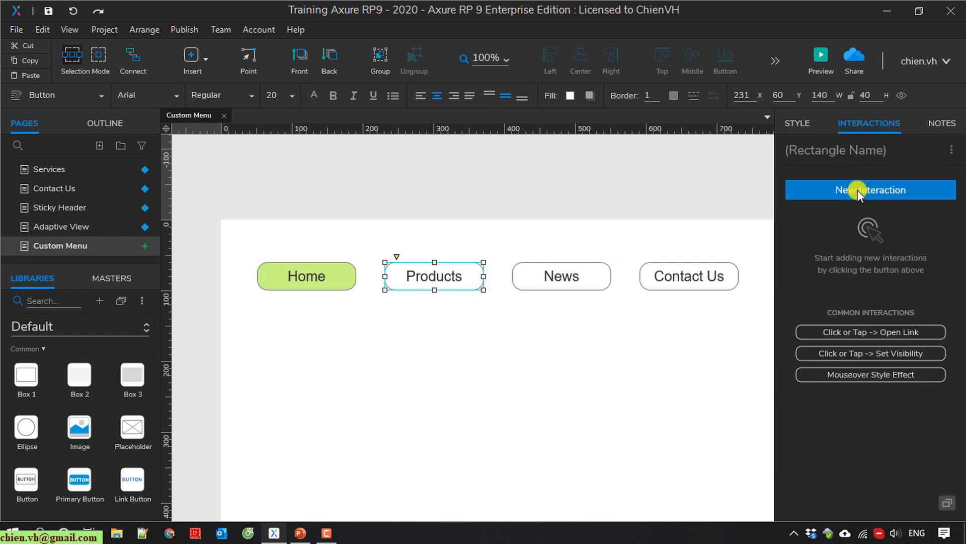
pyautogui.click(886, 189)
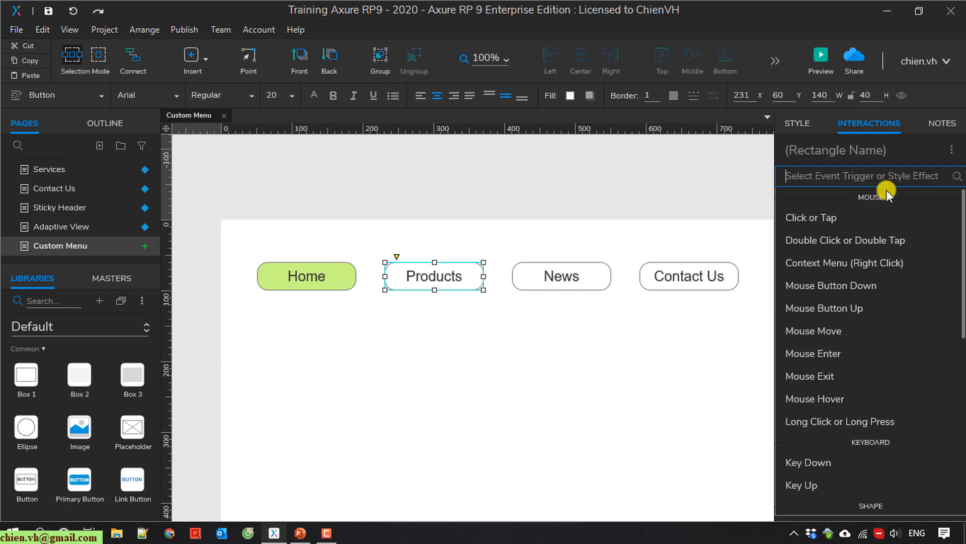
pyautogui.scroll(-6, 915, 244)
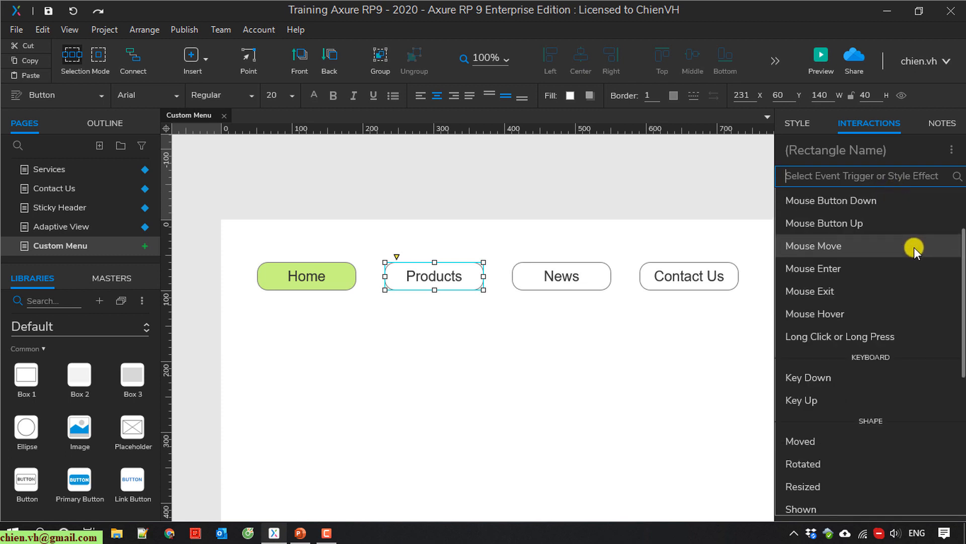
pyautogui.scroll(-2, 914, 247)
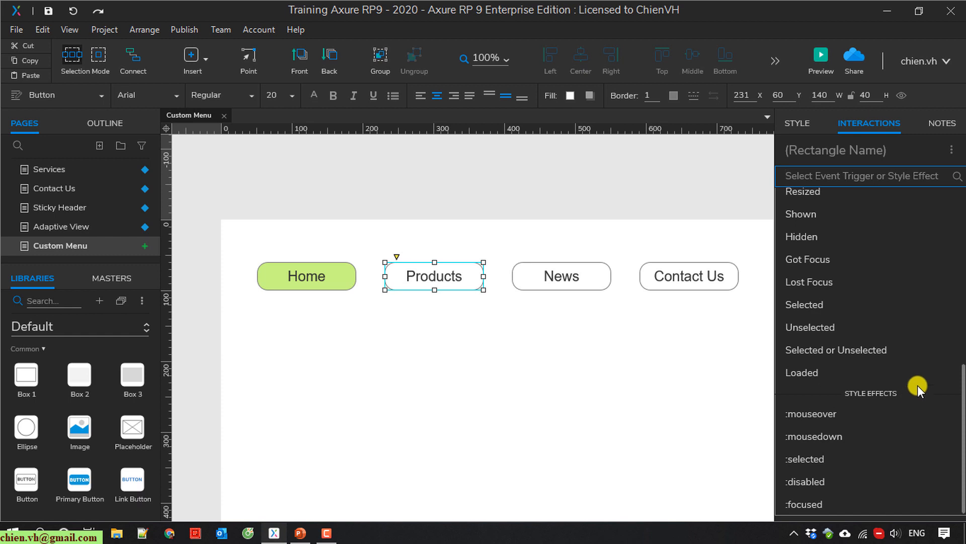
pyautogui.click(823, 413)
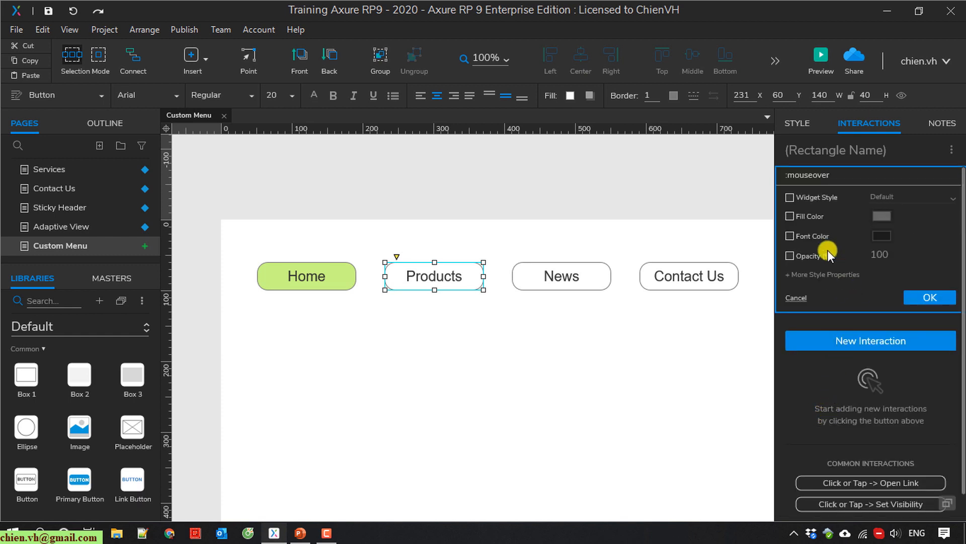
pyautogui.click(790, 216)
pyautogui.click(882, 216)
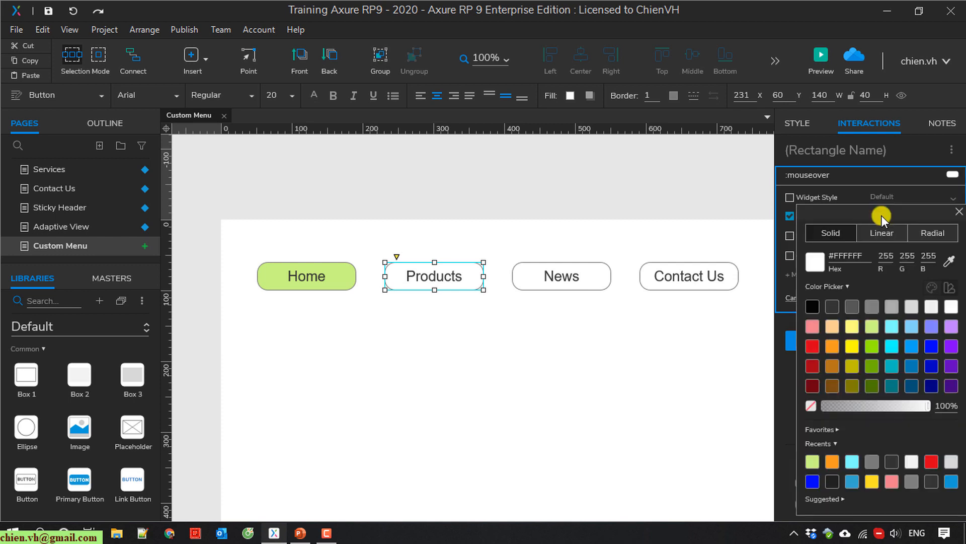
pyautogui.click(832, 346)
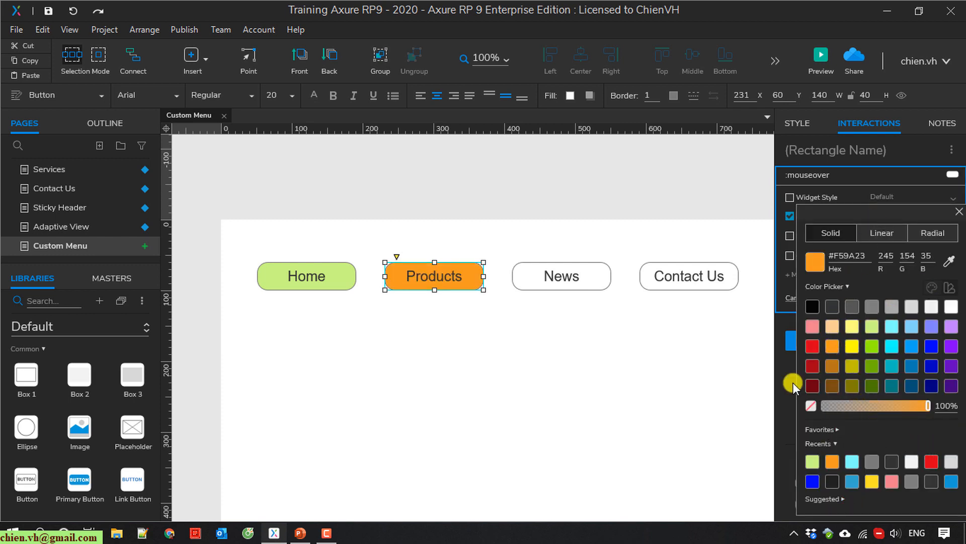
pyautogui.click(959, 211)
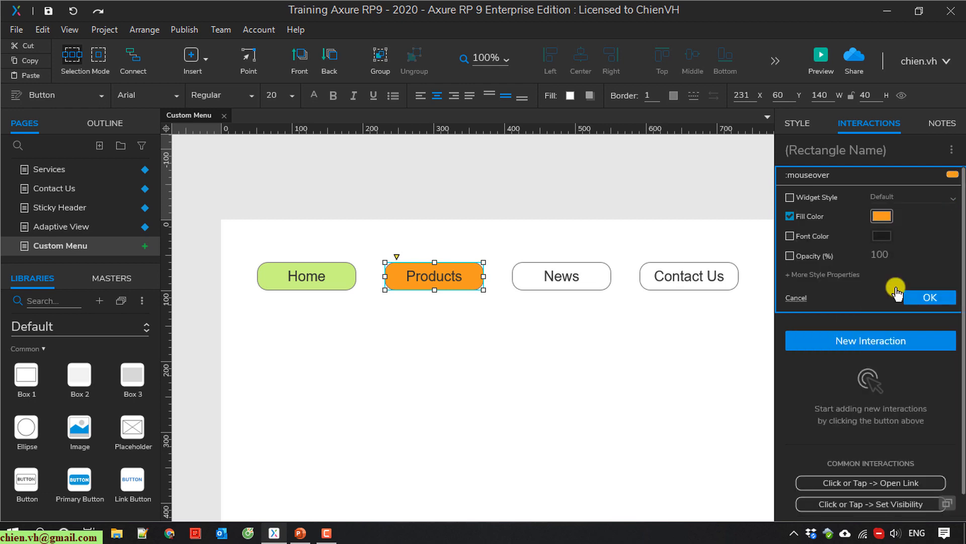
pyautogui.click(930, 297)
# Give the News button a mouseover style effect with the orange #F59A23 fill colour.
pyautogui.click(557, 273)
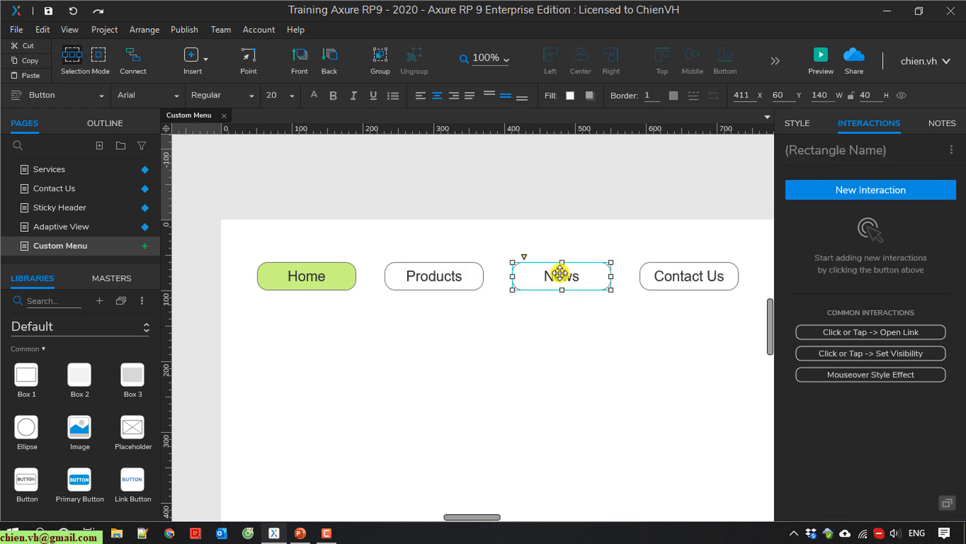
pyautogui.click(881, 191)
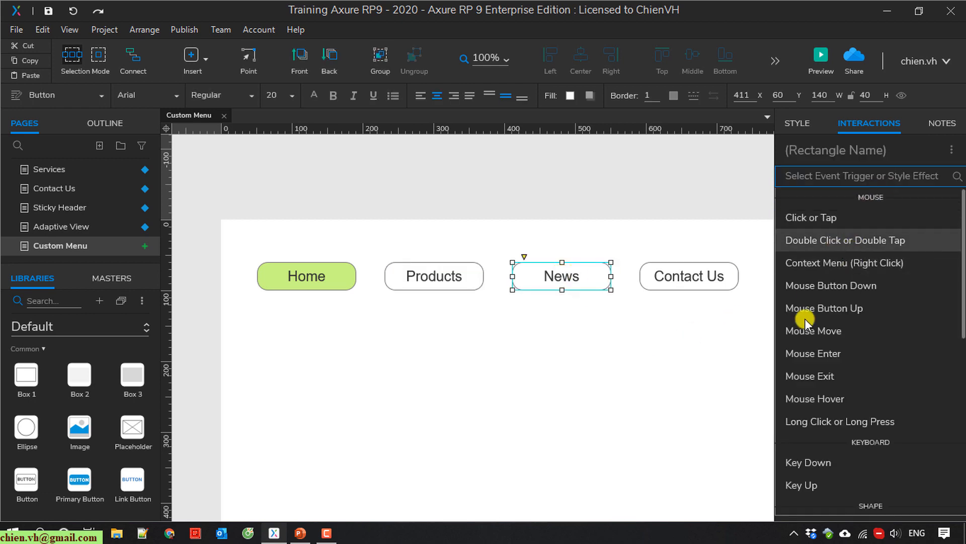
pyautogui.scroll(-10, 865, 438)
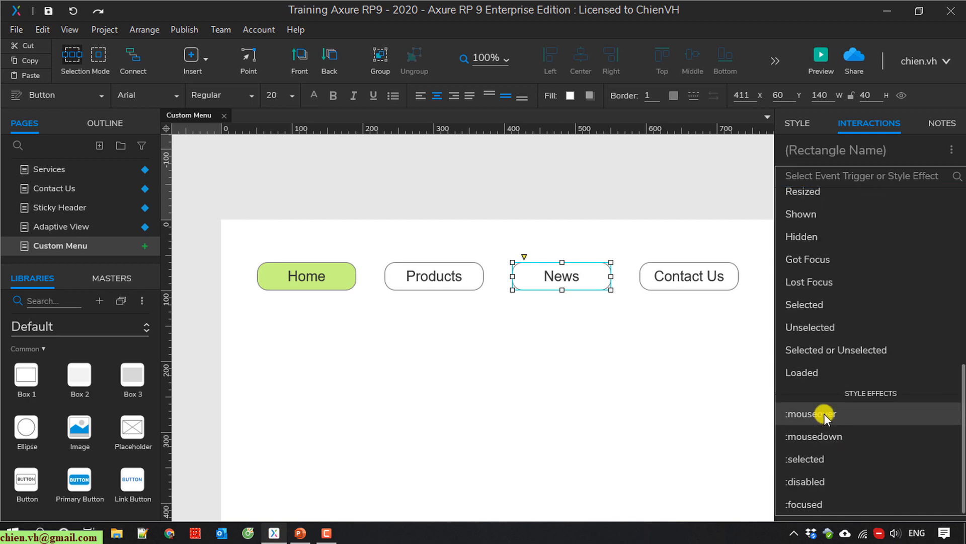
pyautogui.click(823, 412)
pyautogui.click(790, 216)
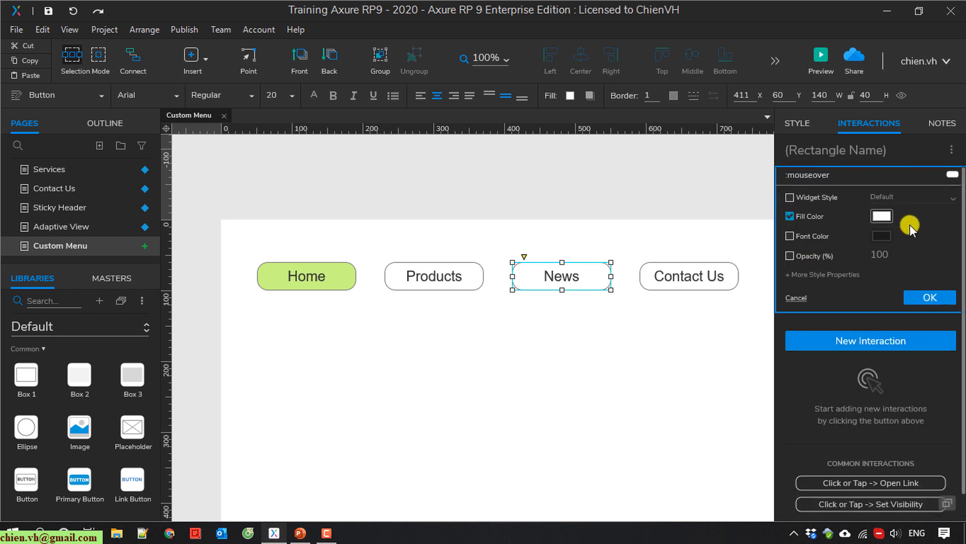
pyautogui.click(882, 217)
pyautogui.click(832, 346)
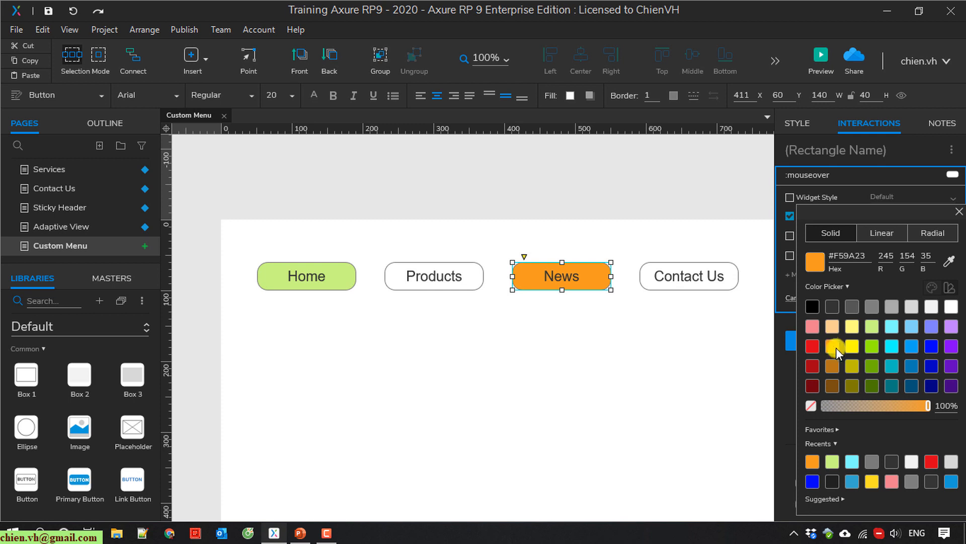
pyautogui.click(959, 212)
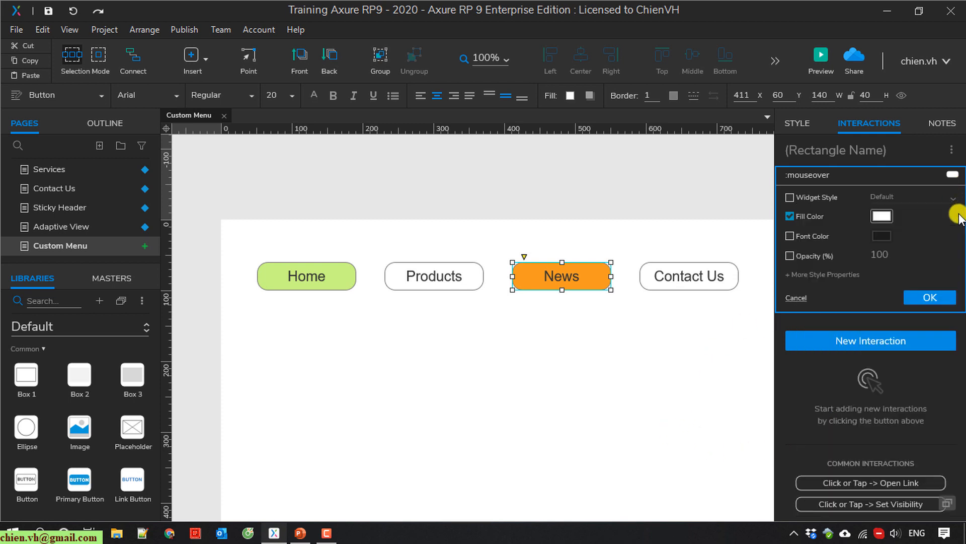
pyautogui.click(935, 299)
# Give the Contact Us button a mouseover style effect with the orange #F59A23 fill colour.
pyautogui.click(675, 277)
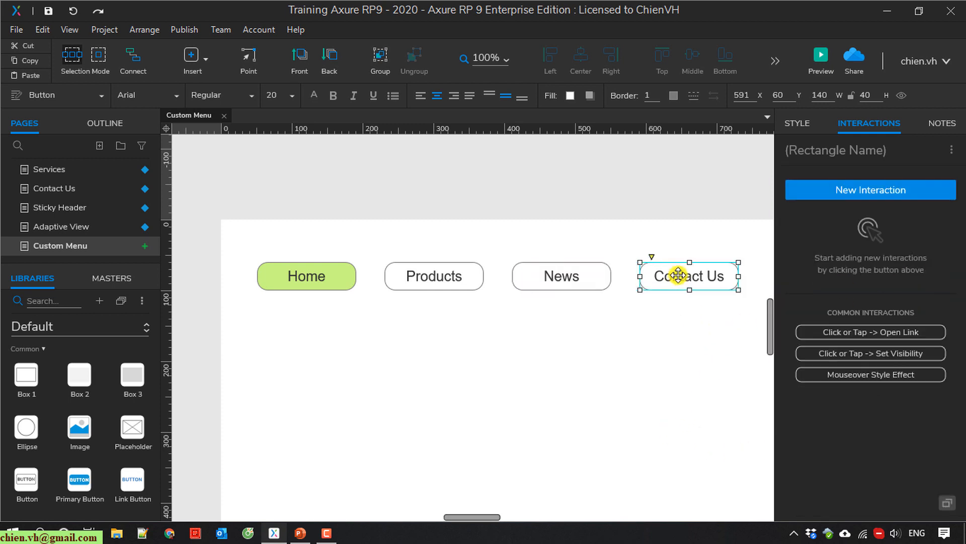
pyautogui.click(873, 194)
pyautogui.scroll(-8, 867, 428)
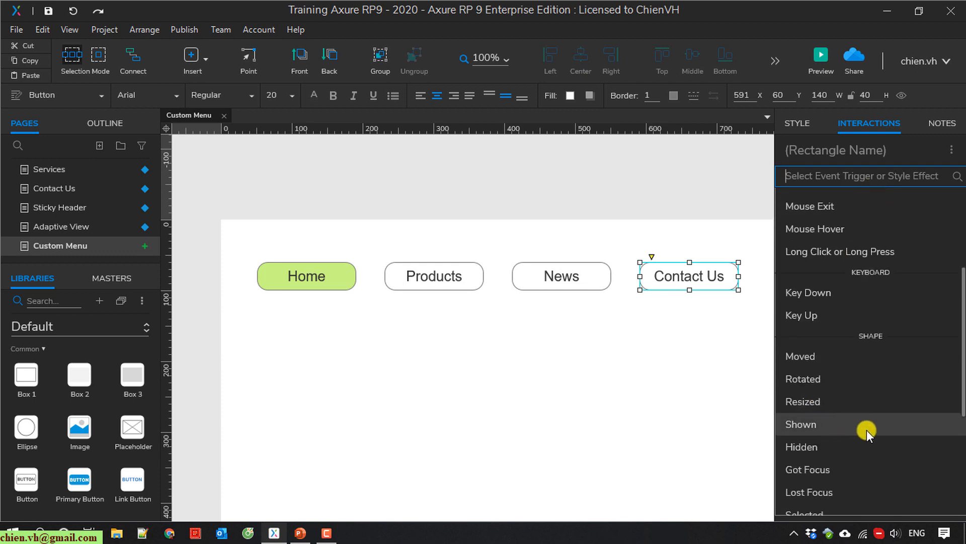
pyautogui.click(848, 462)
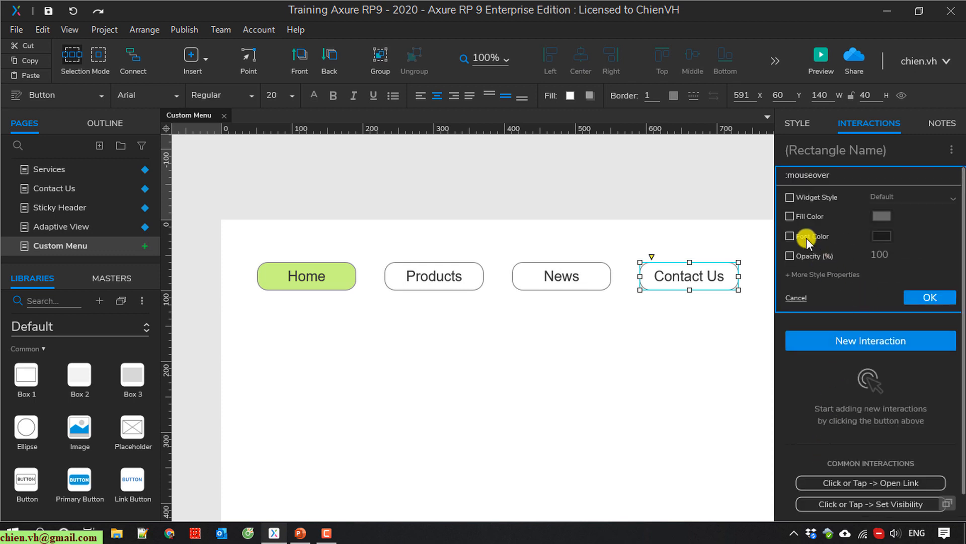
pyautogui.click(890, 216)
pyautogui.click(834, 347)
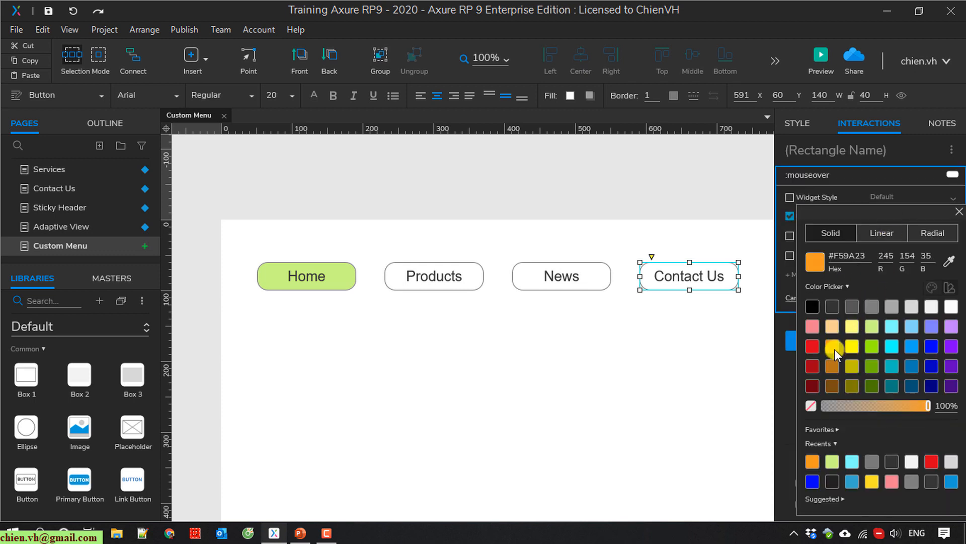
pyautogui.click(961, 215)
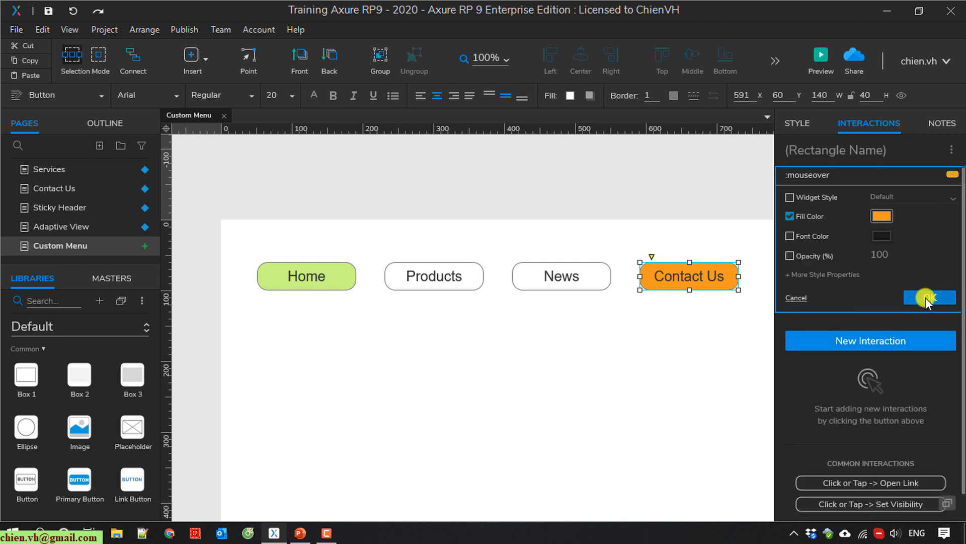
pyautogui.click(929, 299)
pyautogui.click(694, 358)
# Save the project and preview the Custom Menu page in the browser to check the buttons' mouseover effects.
pyautogui.click(48, 11)
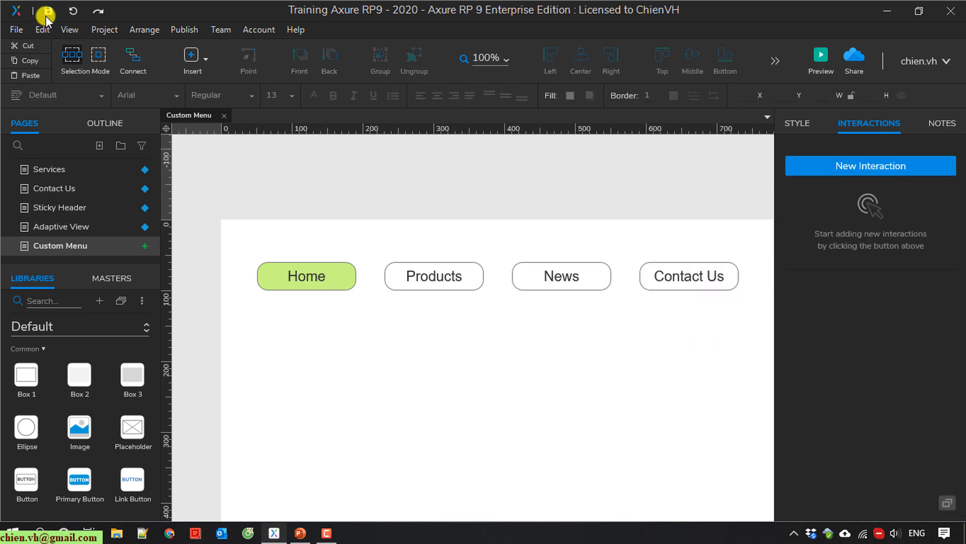
pyautogui.click(821, 62)
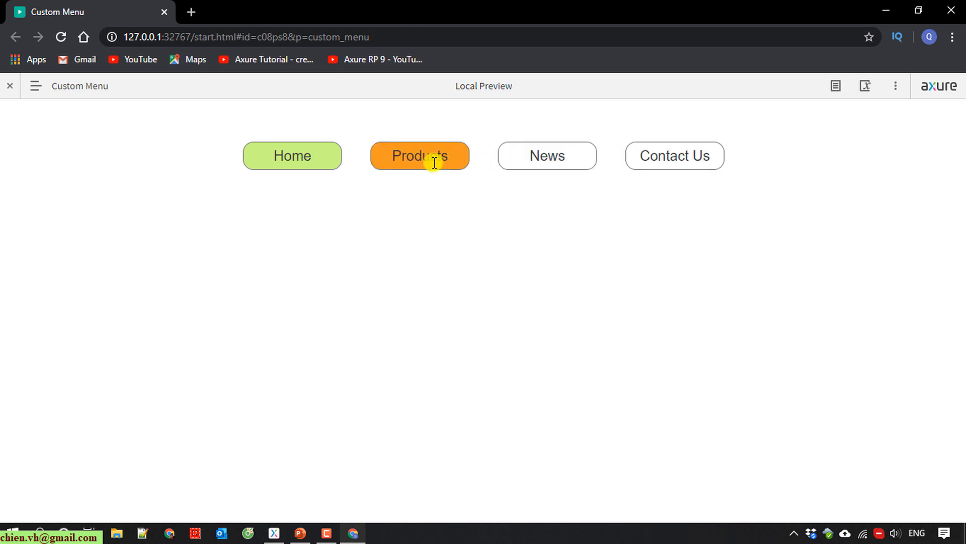
pyautogui.click(886, 10)
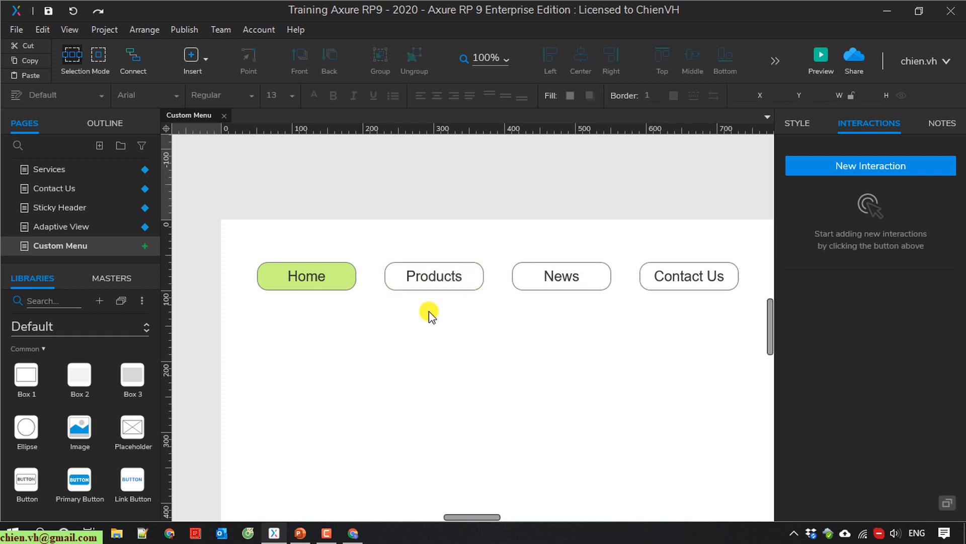
# Duplicate the Products button three times, stacking the copies directly beneath it as a submenu.
pyautogui.click(438, 276)
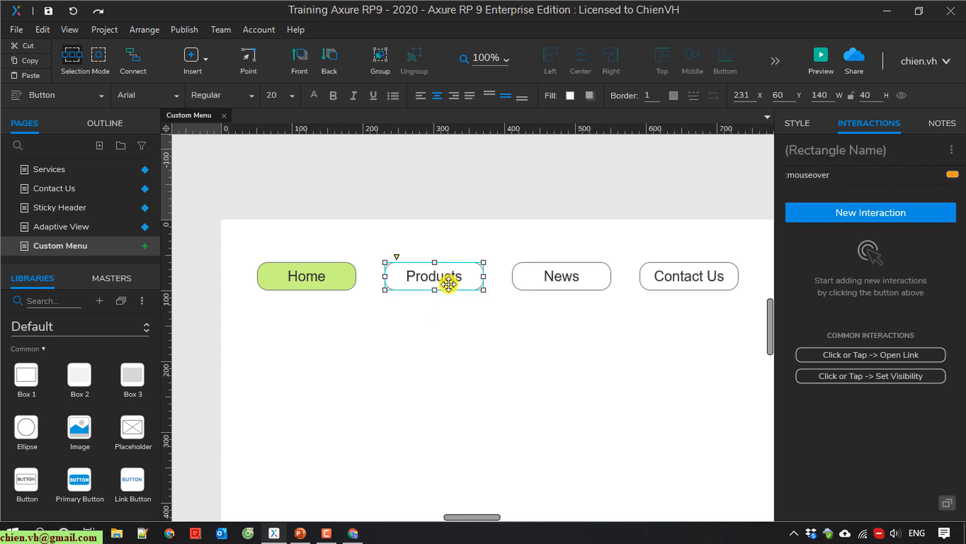
pyautogui.click(470, 341)
pyautogui.moveTo(442, 283); pyautogui.dragTo(444, 360)
pyautogui.click(449, 345)
pyautogui.click(444, 303)
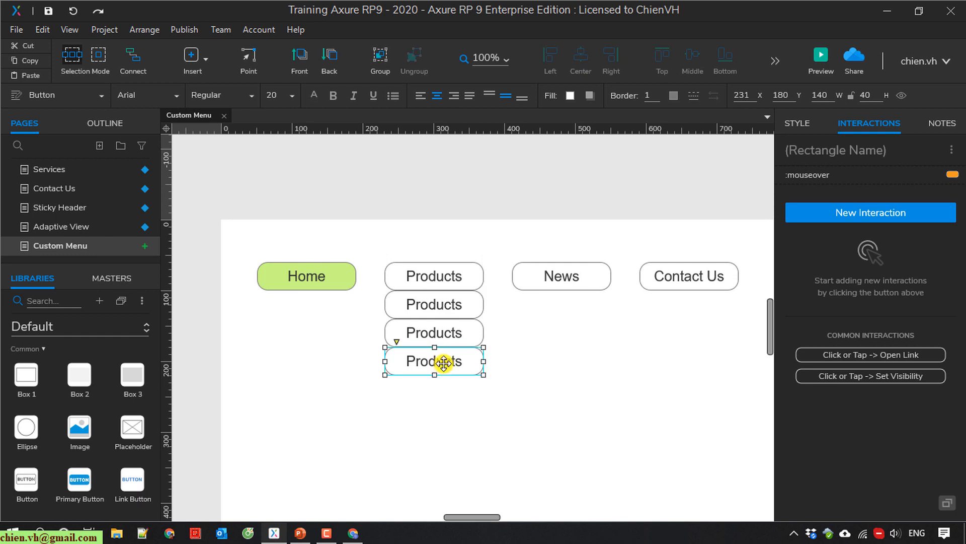
# Change the text of the first submenu button to "Product 01" and of the second to "Product 02".
pyautogui.doubleClick(464, 304)
pyautogui.press('BackSpace')
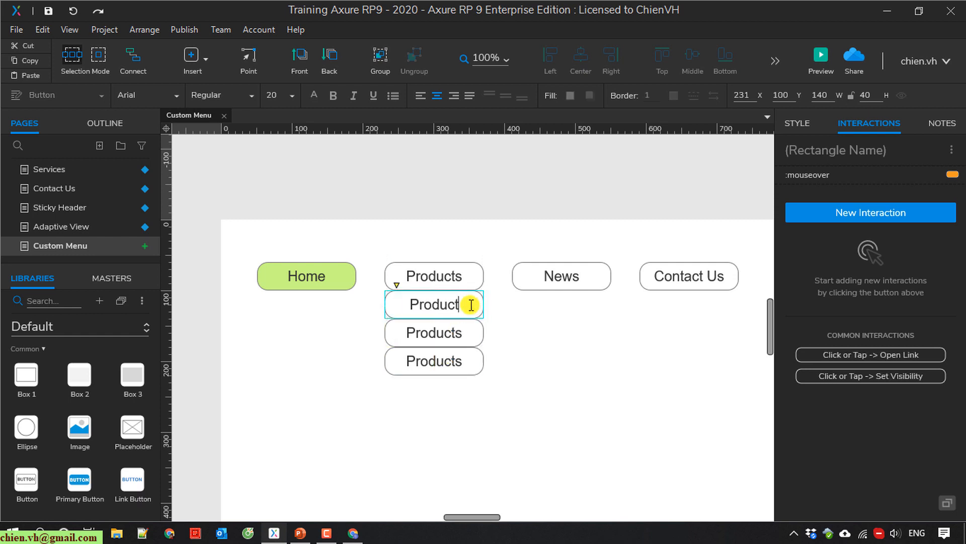
pyautogui.write('01')
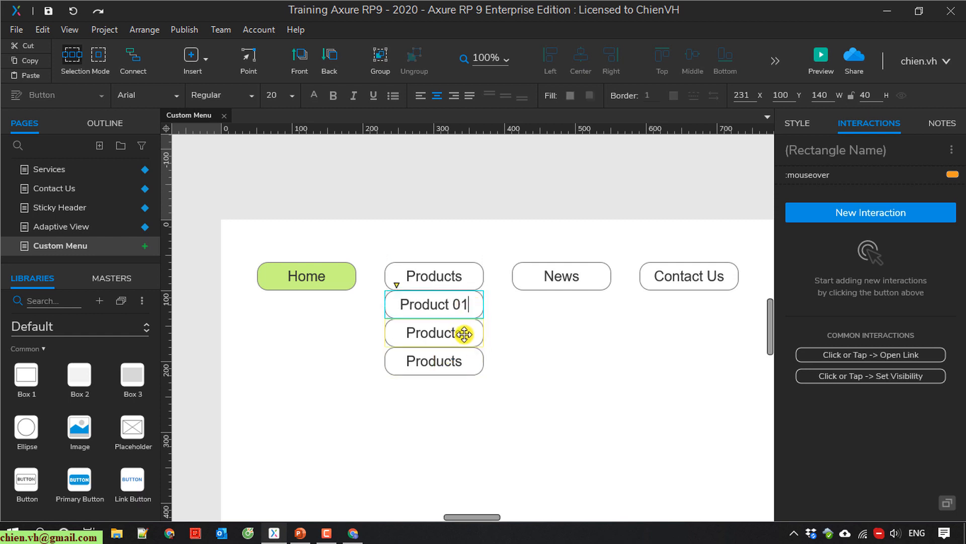
pyautogui.doubleClick(470, 332)
pyautogui.click(470, 332)
pyautogui.press('BackSpace')
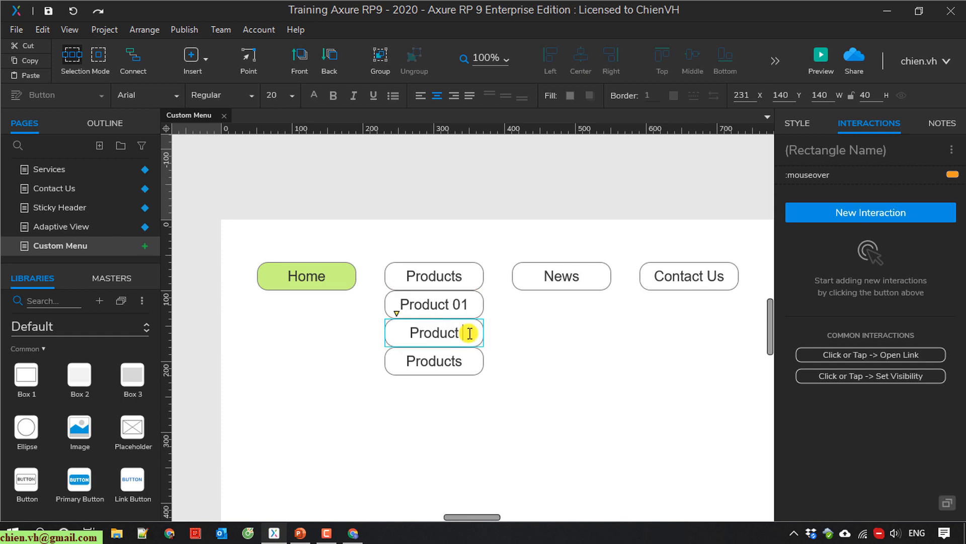
pyautogui.write('02')
# Change the text of the third submenu button to "Product 03".
pyautogui.click(474, 364)
pyautogui.doubleClick(469, 363)
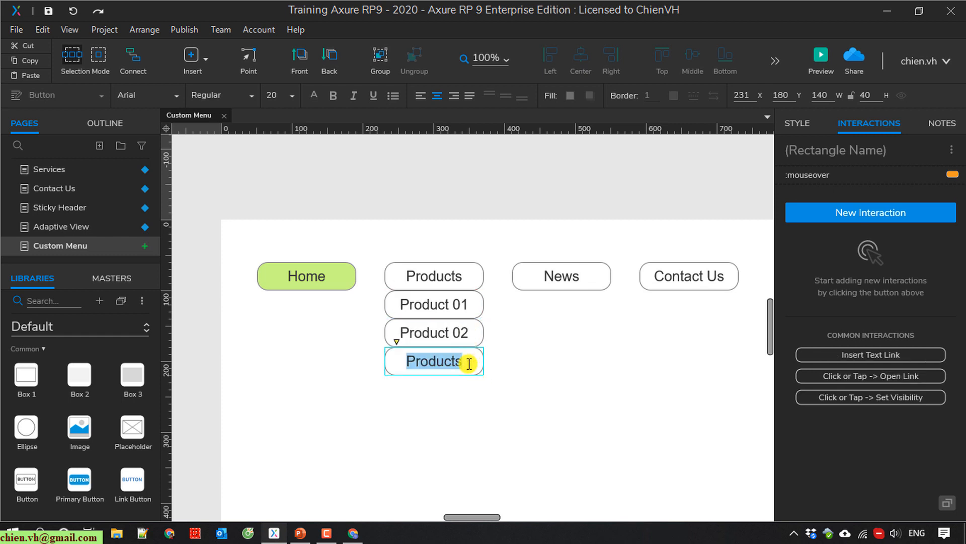
pyautogui.click(470, 363)
pyautogui.press('BackSpace')
pyautogui.write('03')
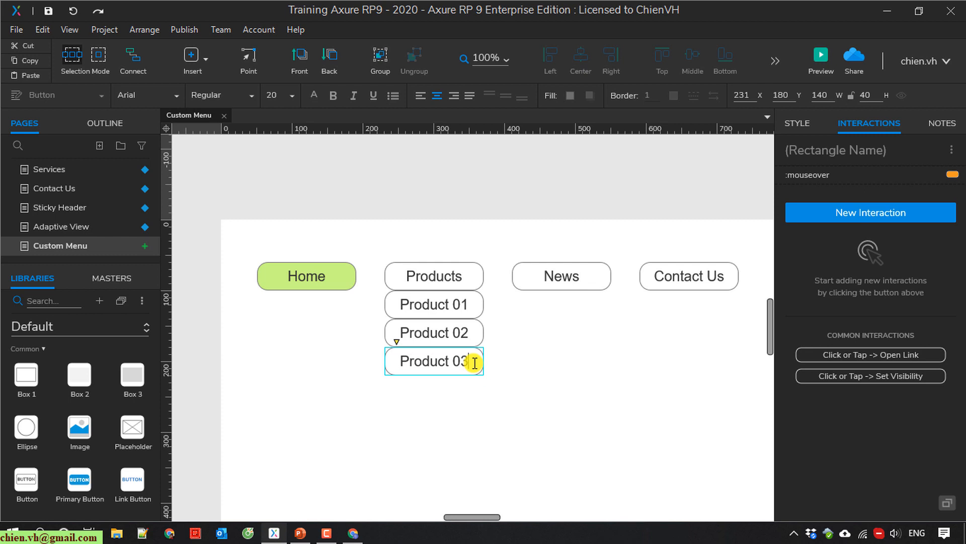
pyautogui.click(576, 380)
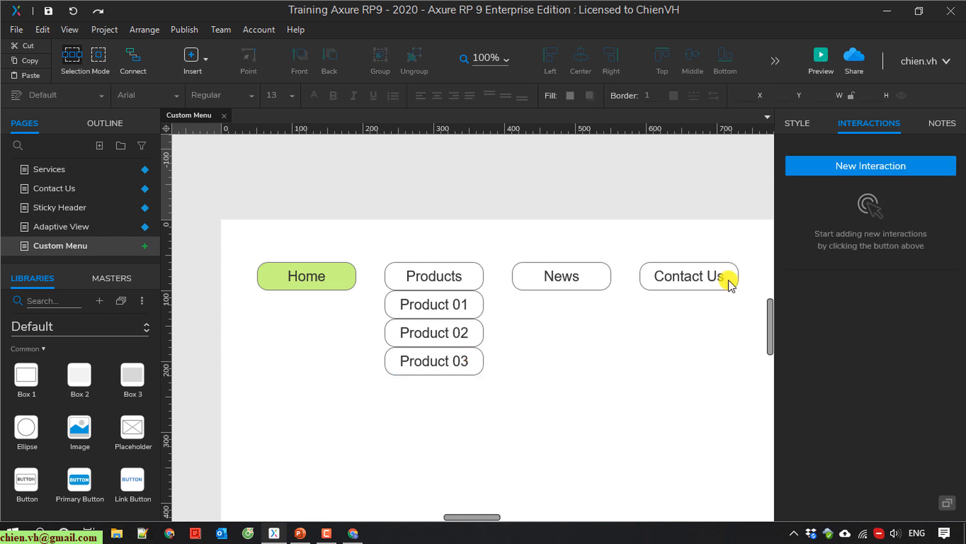
# Preview the Custom Menu page in the browser to check the product submenu.
pyautogui.click(820, 62)
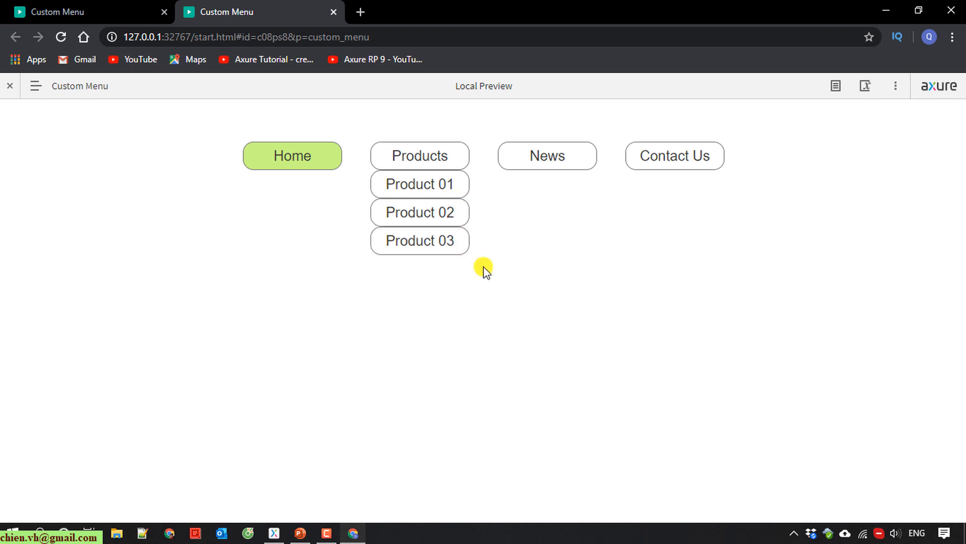
pyautogui.click(887, 9)
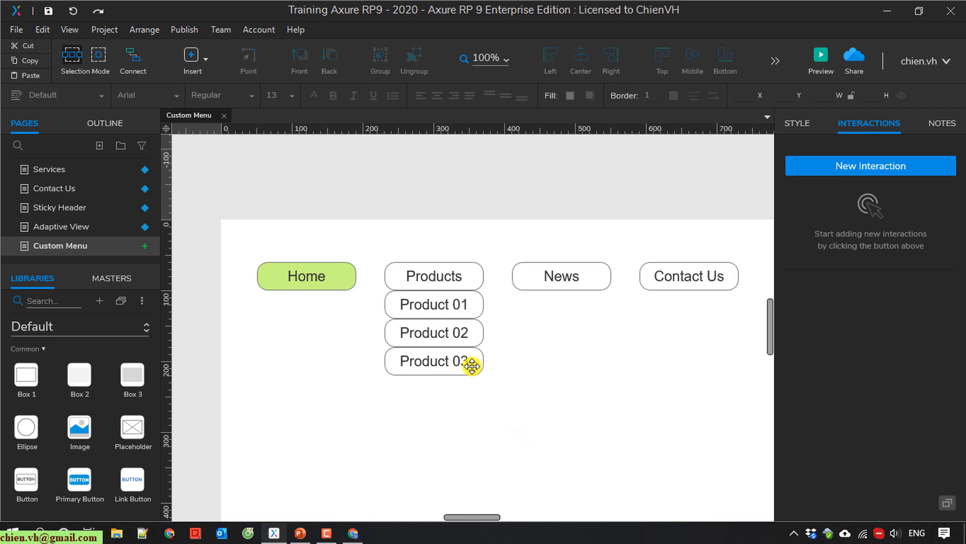
# Add a Loaded interaction to the Product 01 button that hides Product 01, with no animation.
pyautogui.click(455, 305)
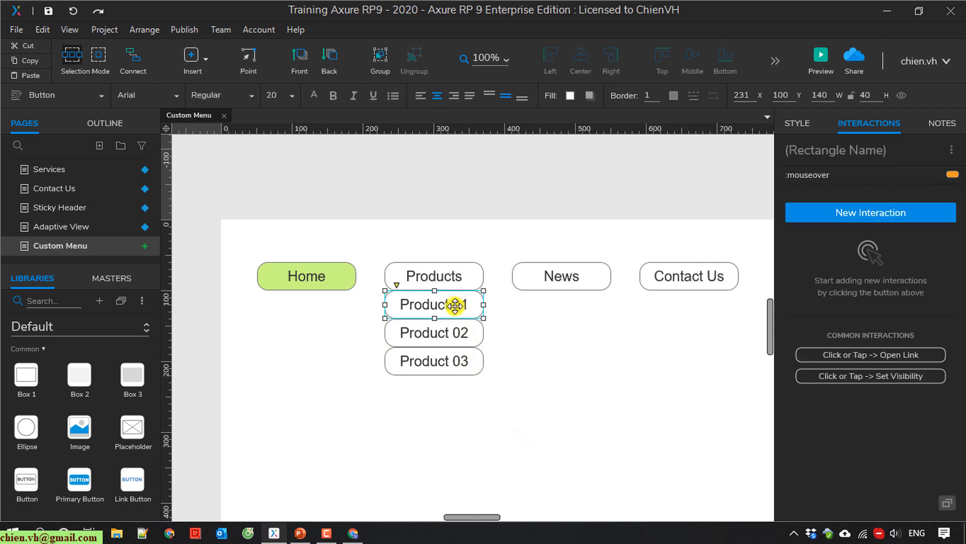
pyautogui.click(880, 212)
pyautogui.scroll(-3, 915, 312)
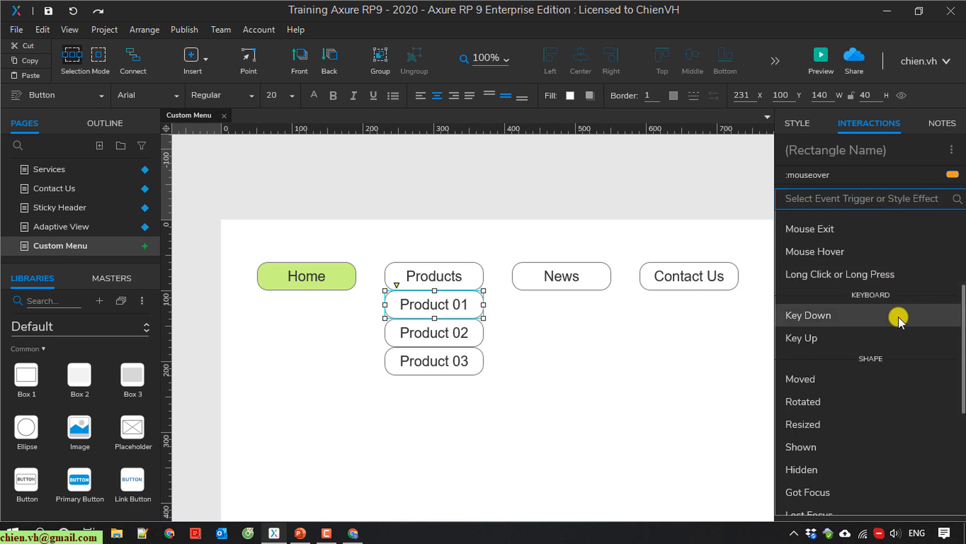
pyautogui.scroll(-3, 899, 320)
pyautogui.scroll(-3, 902, 325)
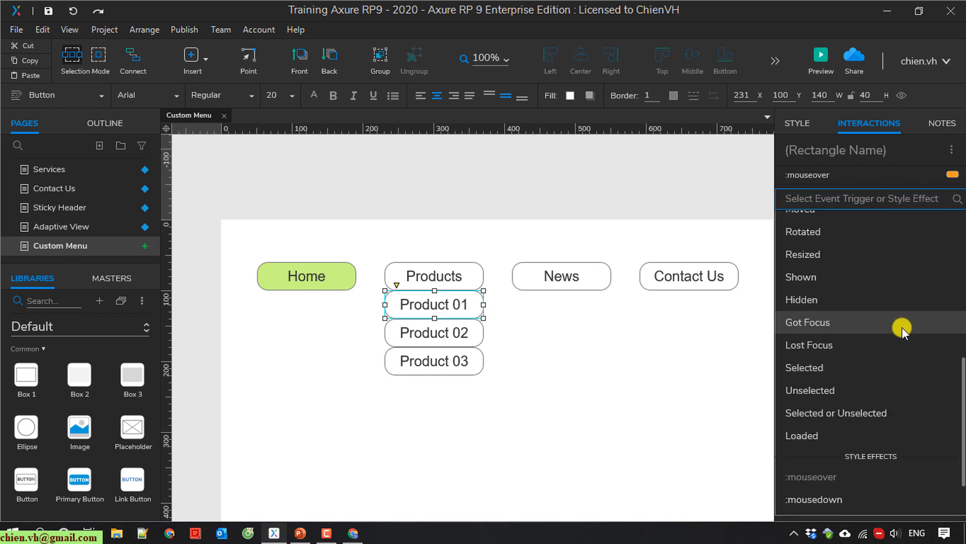
pyautogui.click(816, 435)
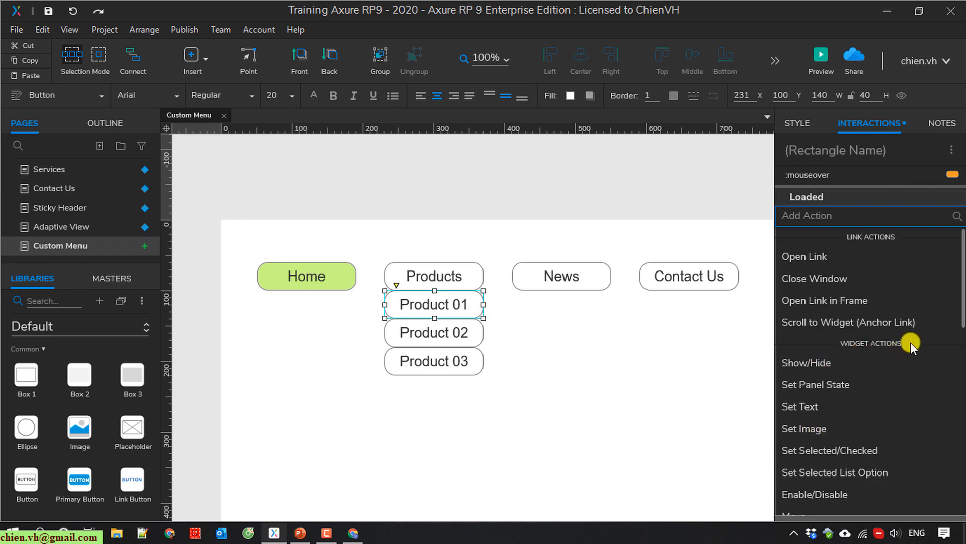
pyautogui.click(831, 364)
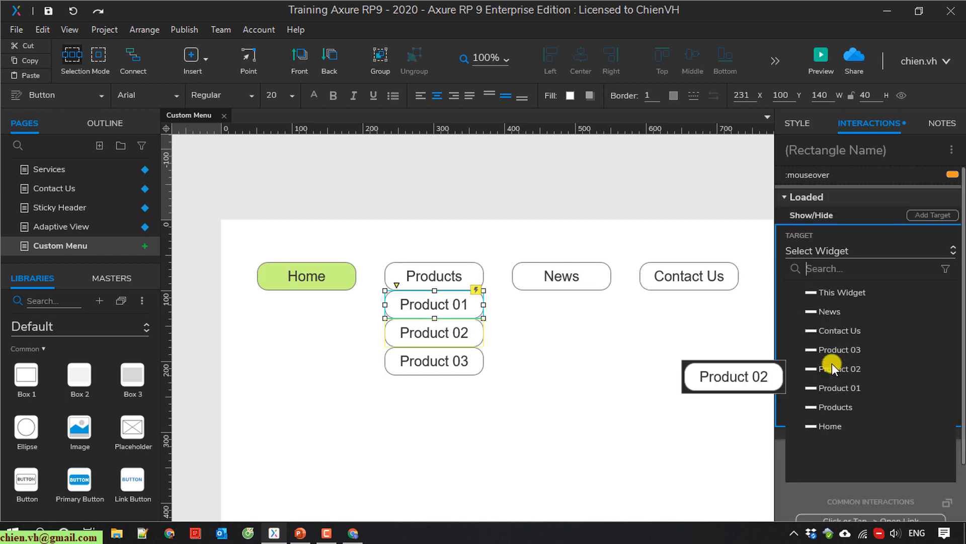
pyautogui.click(847, 386)
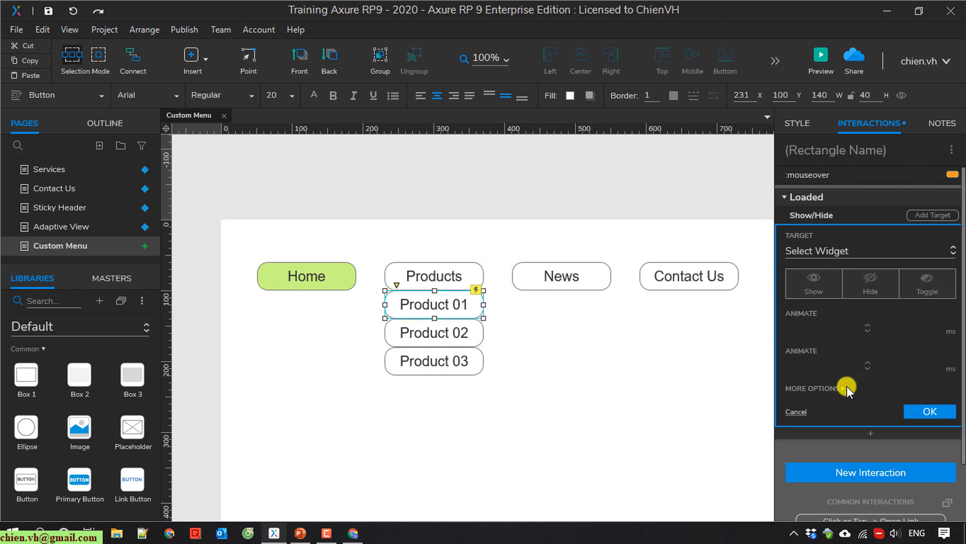
pyautogui.click(871, 301)
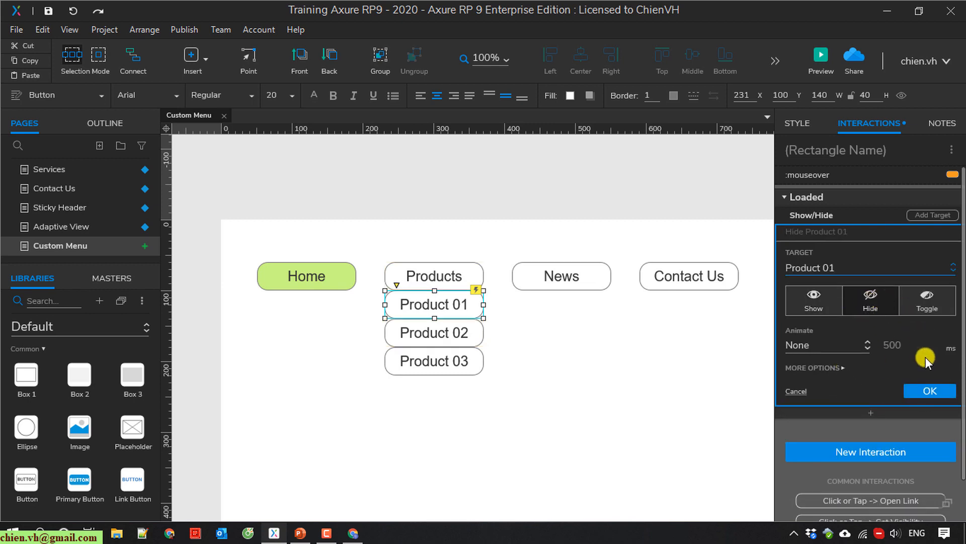
pyautogui.click(932, 391)
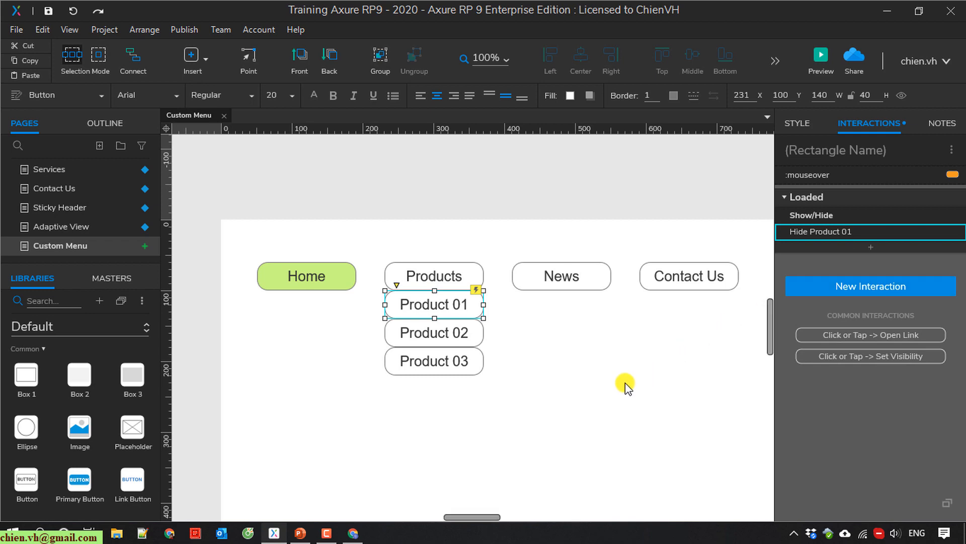
# Add a Loaded interaction to the Product 02 button that hides Product 02, with no animation.
pyautogui.click(440, 334)
pyautogui.click(901, 211)
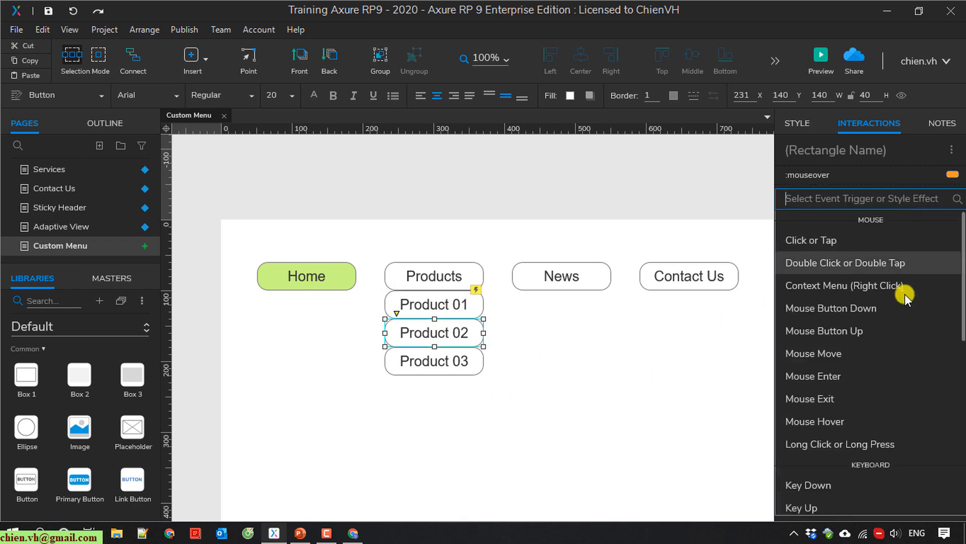
pyautogui.scroll(-7, 905, 312)
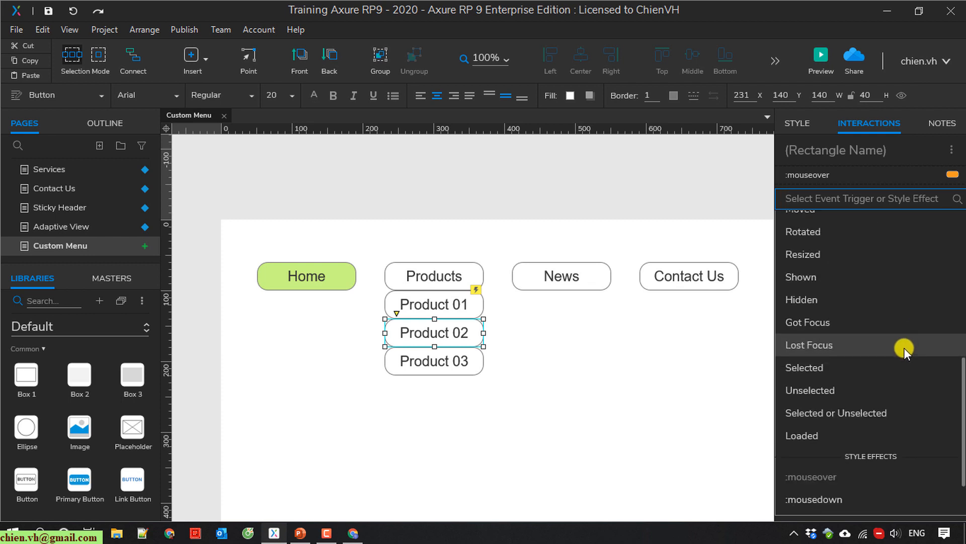
pyautogui.click(825, 434)
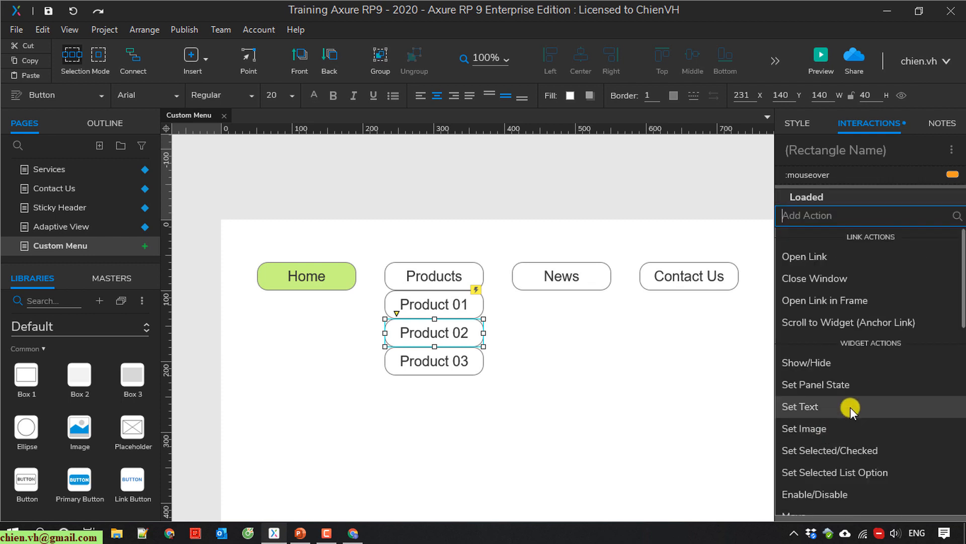
pyautogui.click(808, 360)
pyautogui.click(838, 370)
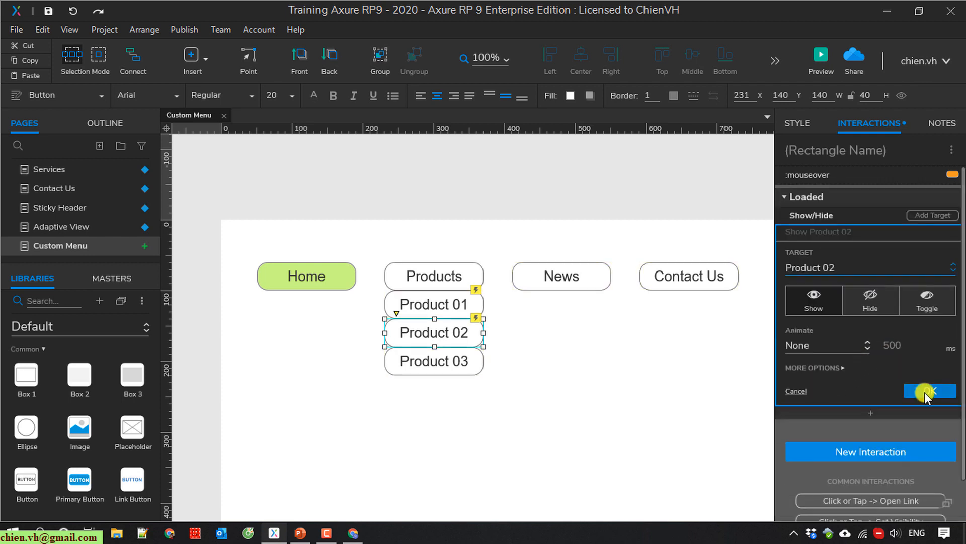
pyautogui.click(870, 307)
pyautogui.click(926, 391)
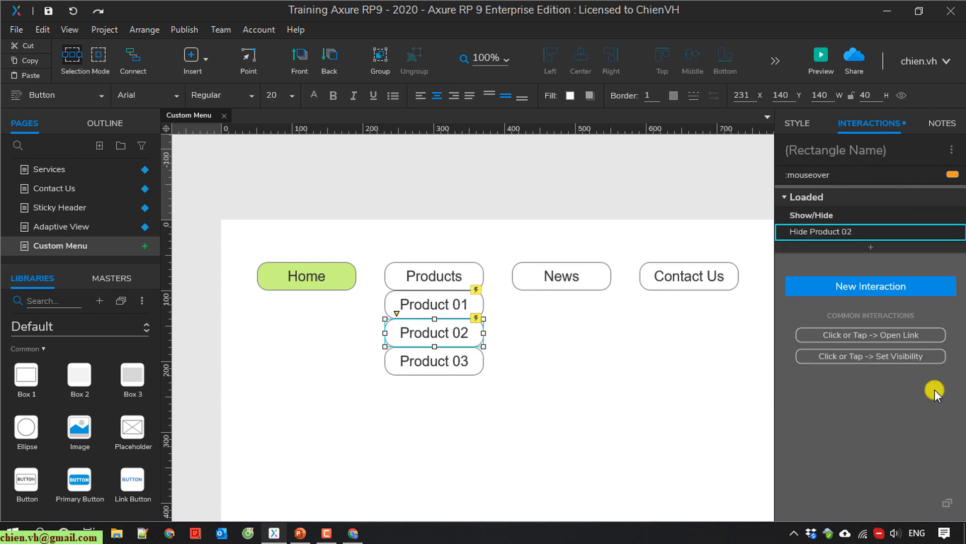
# Add a Loaded interaction to the Product 03 button that hides Product 03, with no animation.
pyautogui.click(468, 361)
pyautogui.click(879, 214)
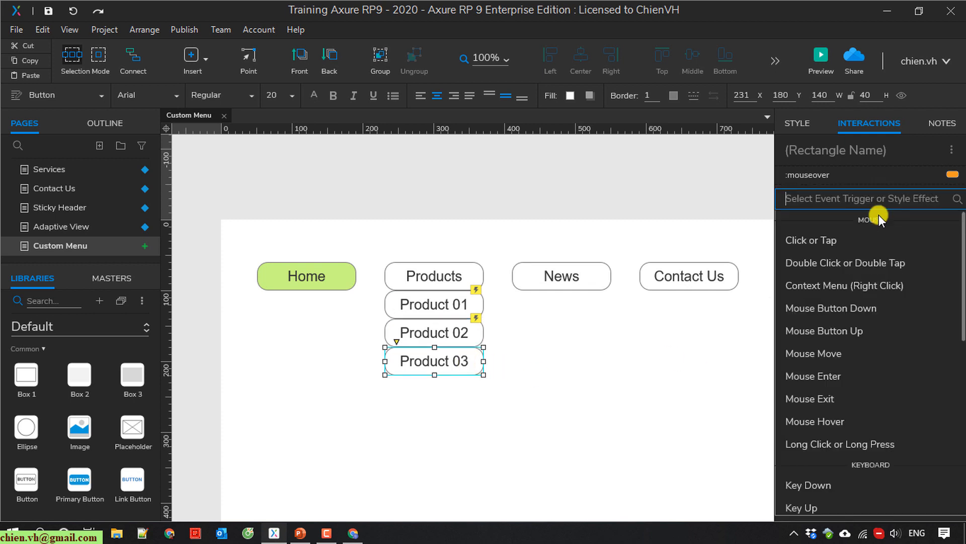
pyautogui.scroll(-2, 856, 409)
pyautogui.scroll(-3, 853, 406)
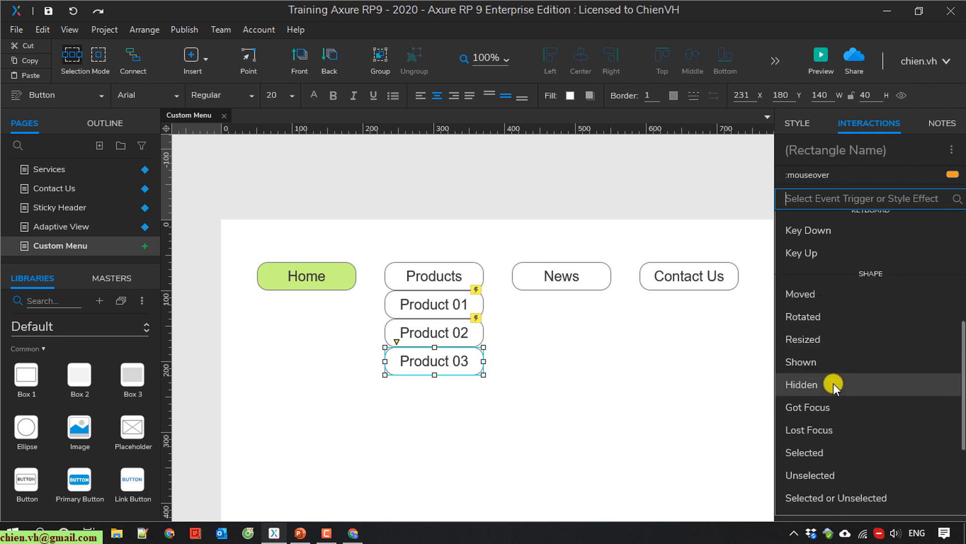
pyautogui.scroll(-3, 821, 421)
pyautogui.click(815, 375)
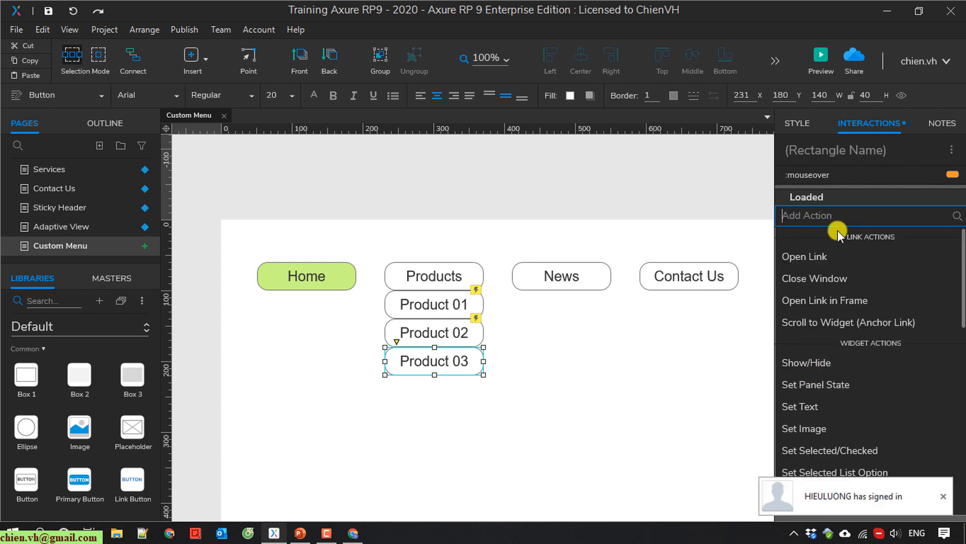
pyautogui.click(836, 363)
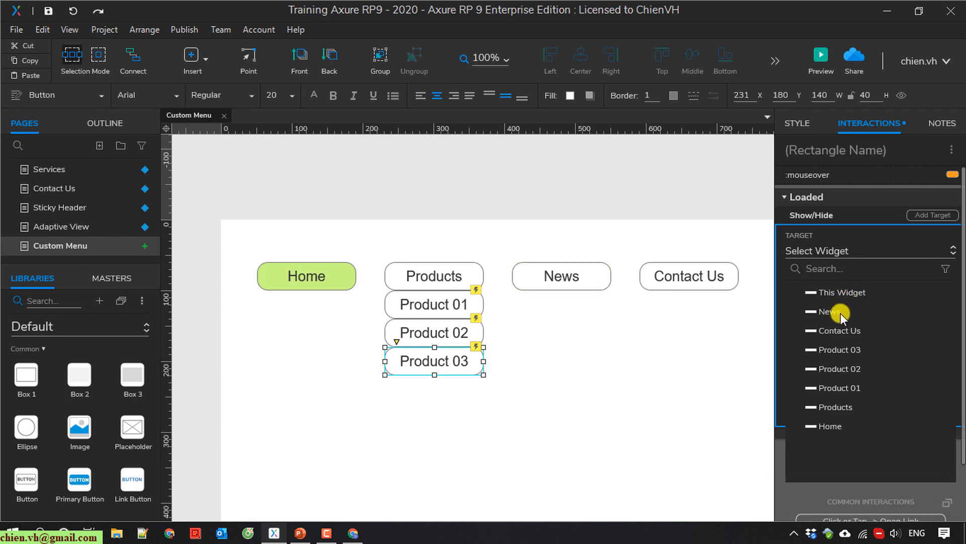
pyautogui.click(842, 348)
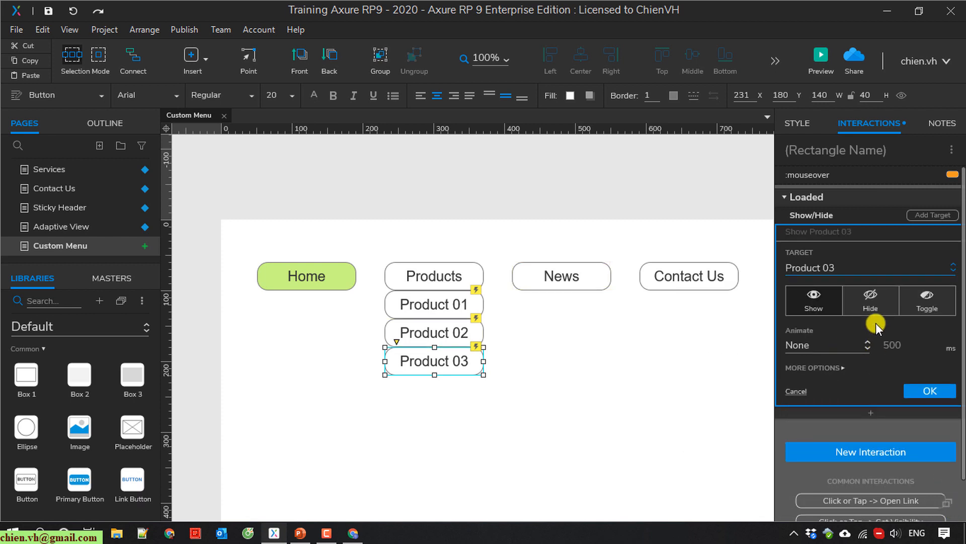
pyautogui.click(873, 301)
pyautogui.click(933, 391)
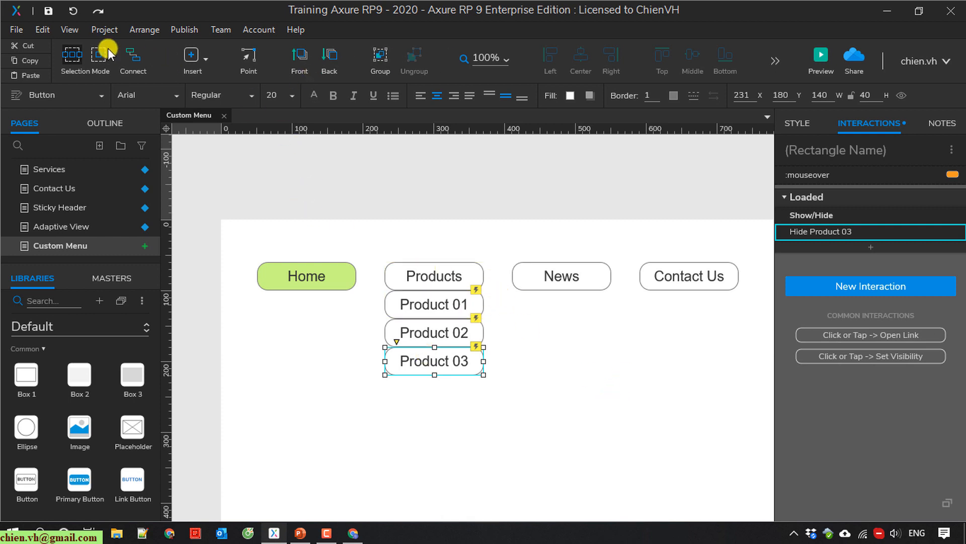
# Preview the Custom Menu page in the browser, close the older preview pages and return to the Axure RP canvas.
pyautogui.click(818, 60)
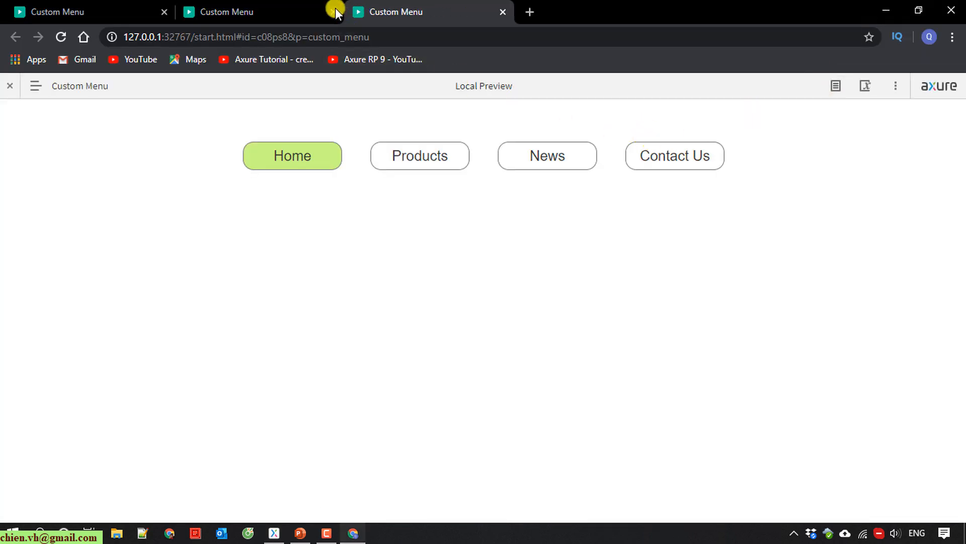
pyautogui.click(333, 11)
pyautogui.click(163, 12)
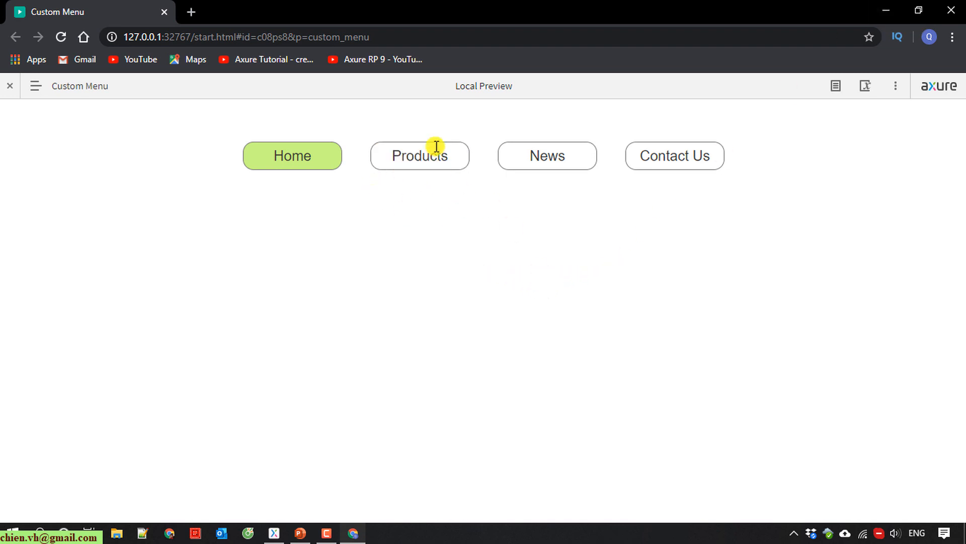
pyautogui.click(891, 8)
pyautogui.click(572, 378)
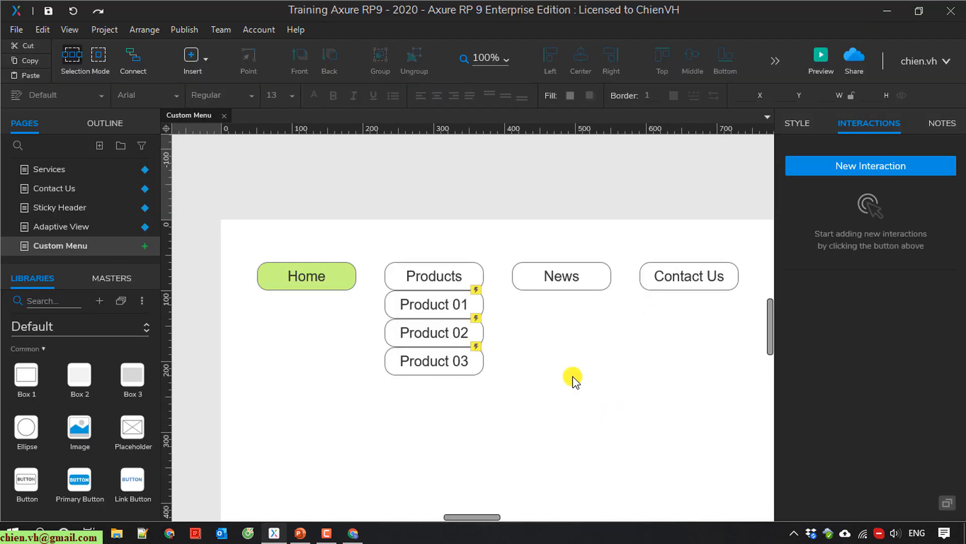
# Add a Mouse Enter interaction to the Products button that shows Product 01, with no animation.
pyautogui.click(445, 275)
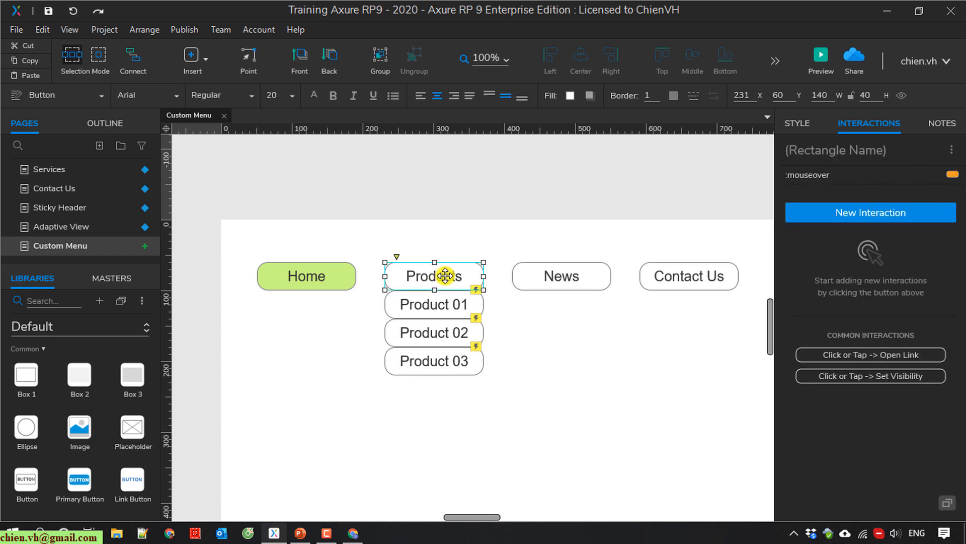
pyautogui.click(870, 212)
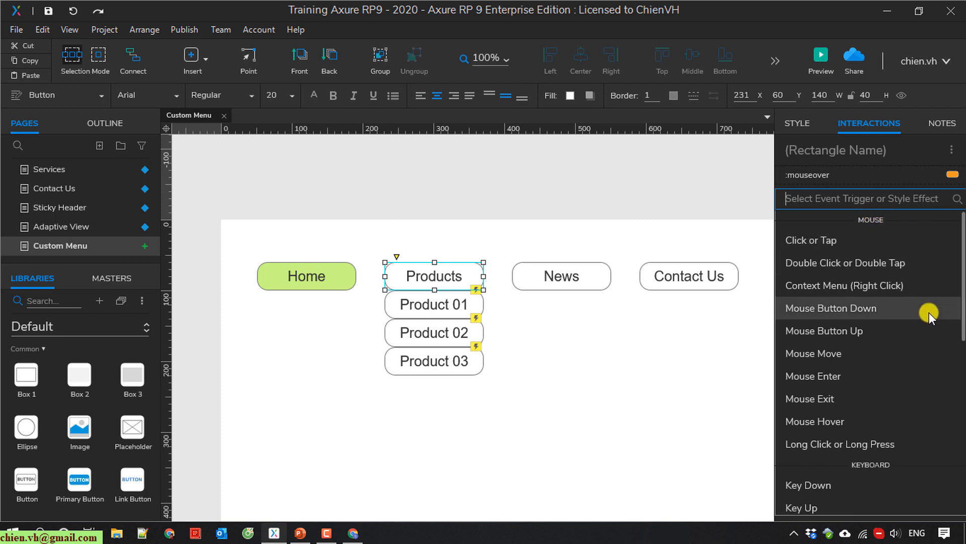
pyautogui.click(838, 376)
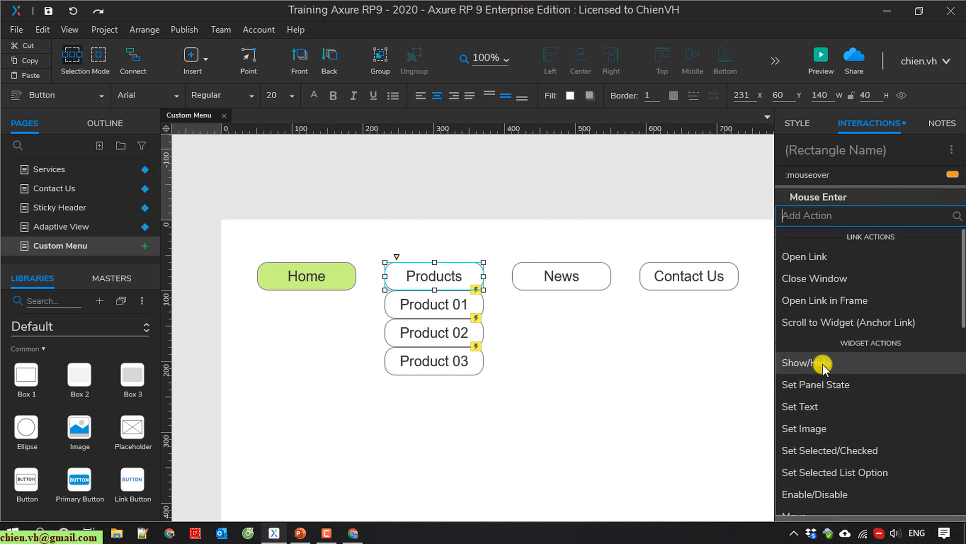
pyautogui.click(820, 360)
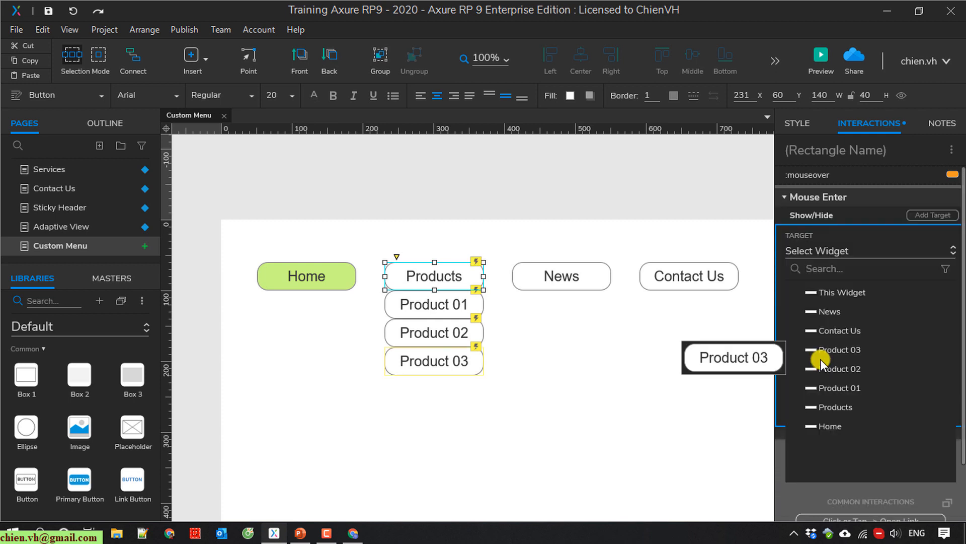
pyautogui.click(852, 386)
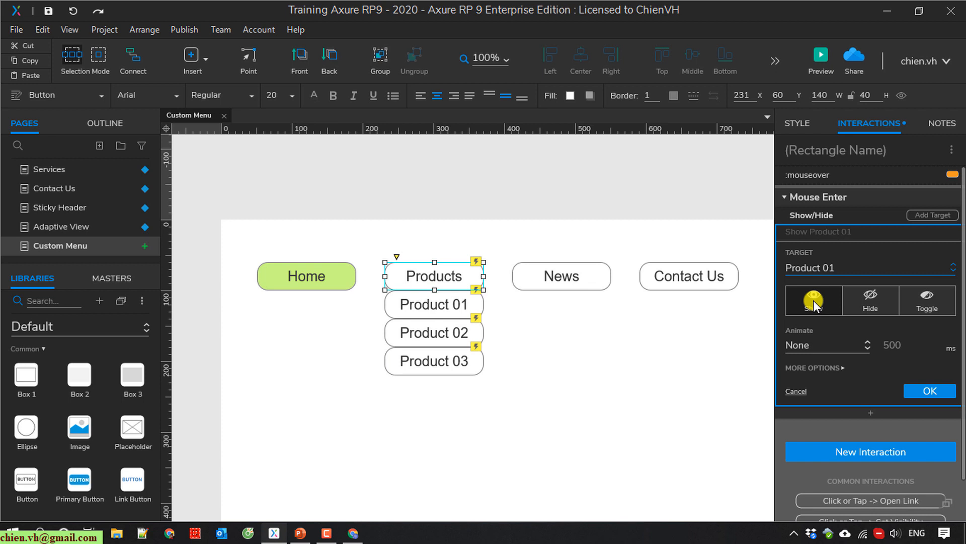
pyautogui.click(913, 393)
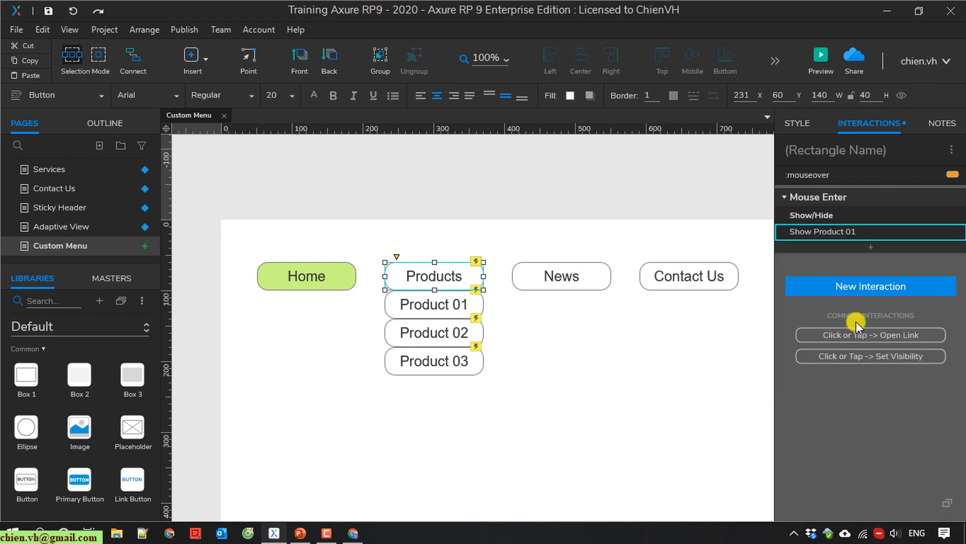
# Add Product 02 and Product 03 as further Show targets of the Products button's Mouse Enter interaction.
pyautogui.rightClick(826, 229)
pyautogui.click(865, 239)
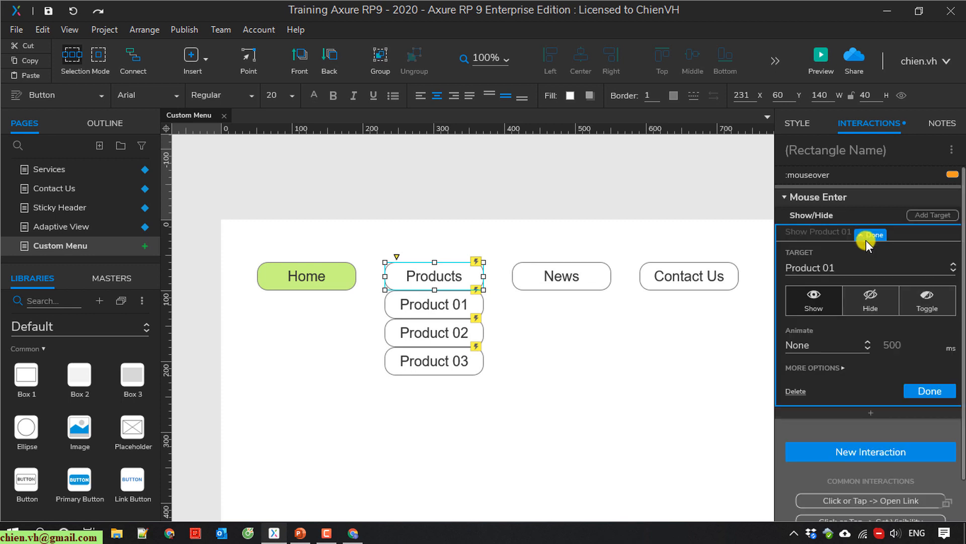
pyautogui.click(939, 217)
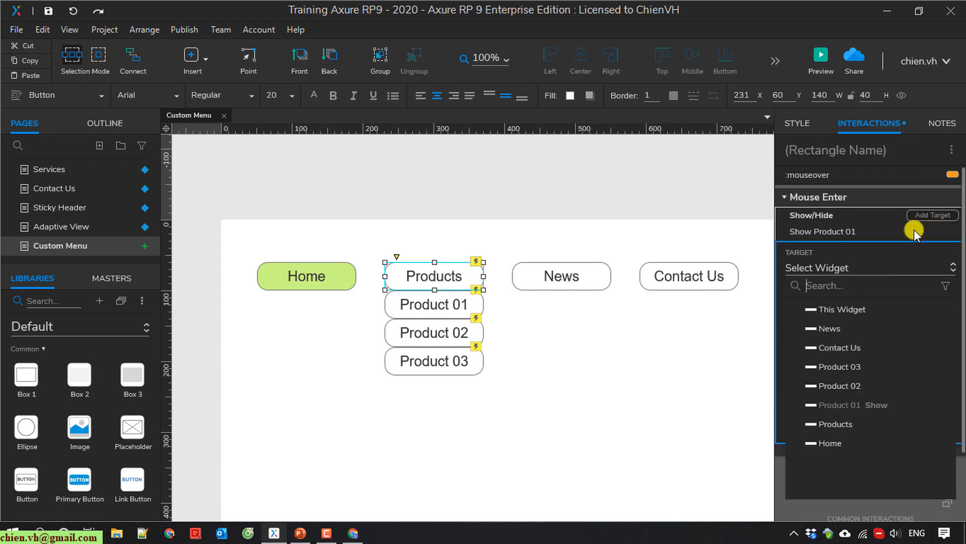
pyautogui.click(820, 384)
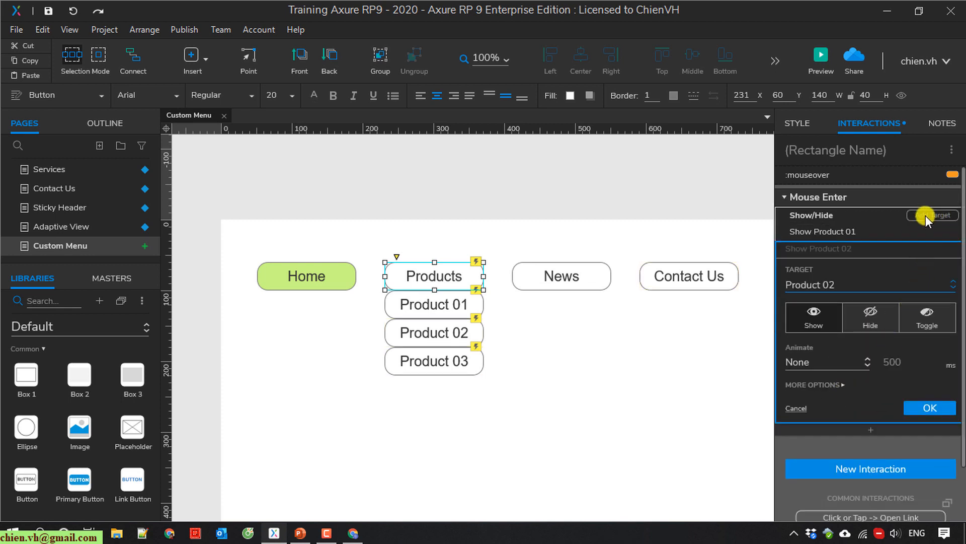
pyautogui.click(925, 215)
pyautogui.click(865, 380)
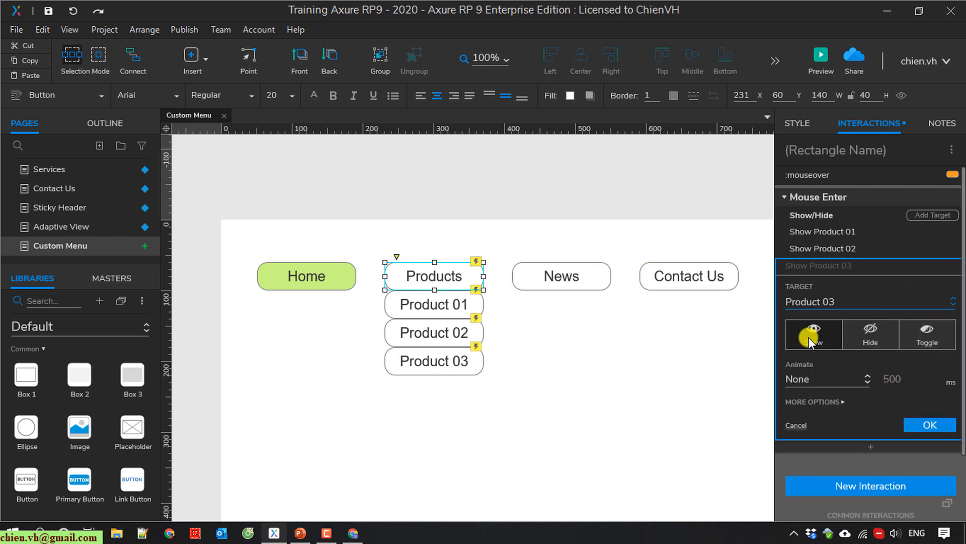
pyautogui.click(929, 424)
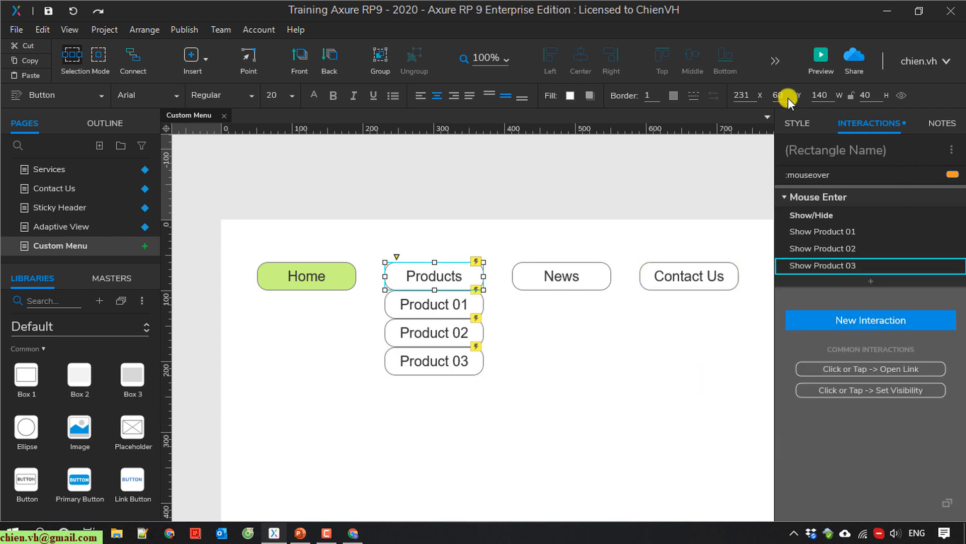
# Save the project and preview the Custom Menu page in the browser, closing the older preview page.
pyautogui.click(48, 11)
pyautogui.click(821, 56)
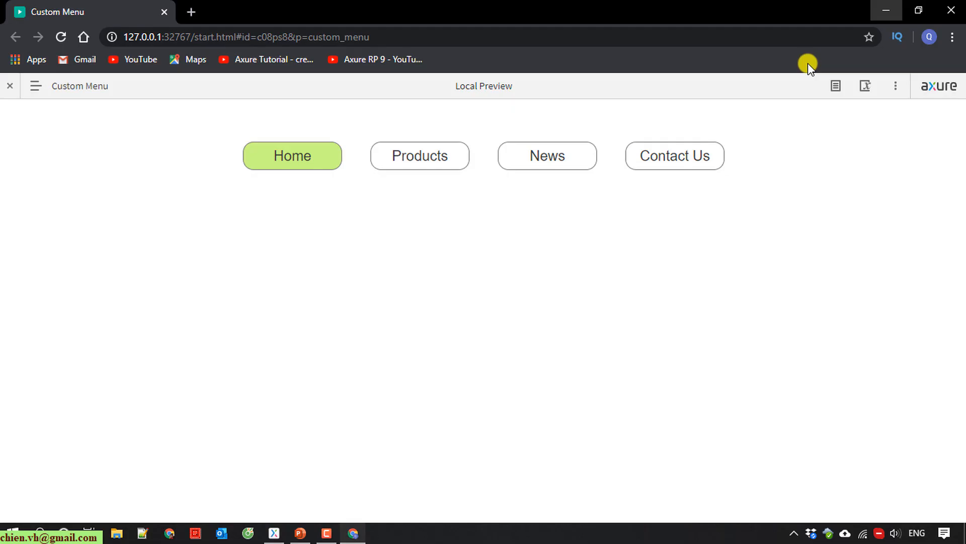
pyautogui.click(163, 12)
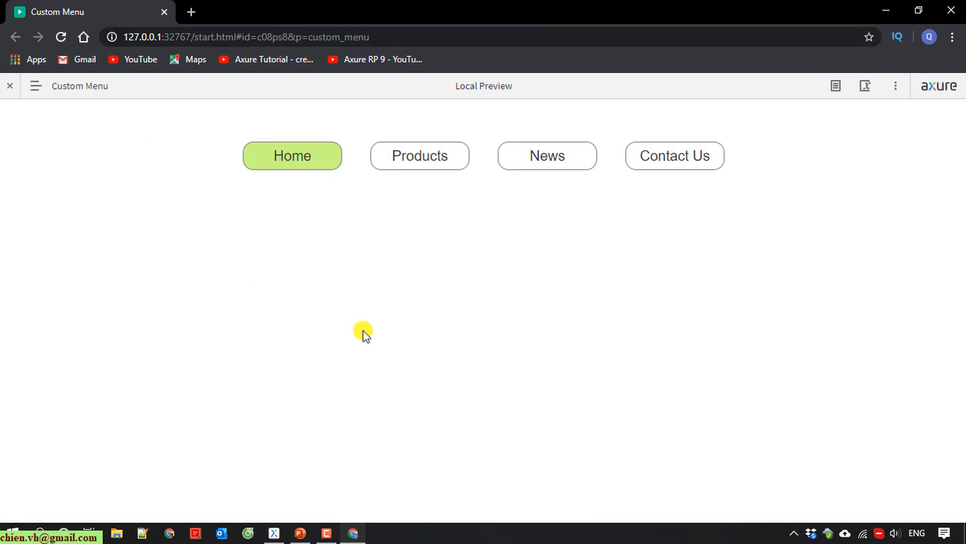
# Test the Products submenu in the browser preview and return to the Axure RP canvas.
pyautogui.click(442, 155)
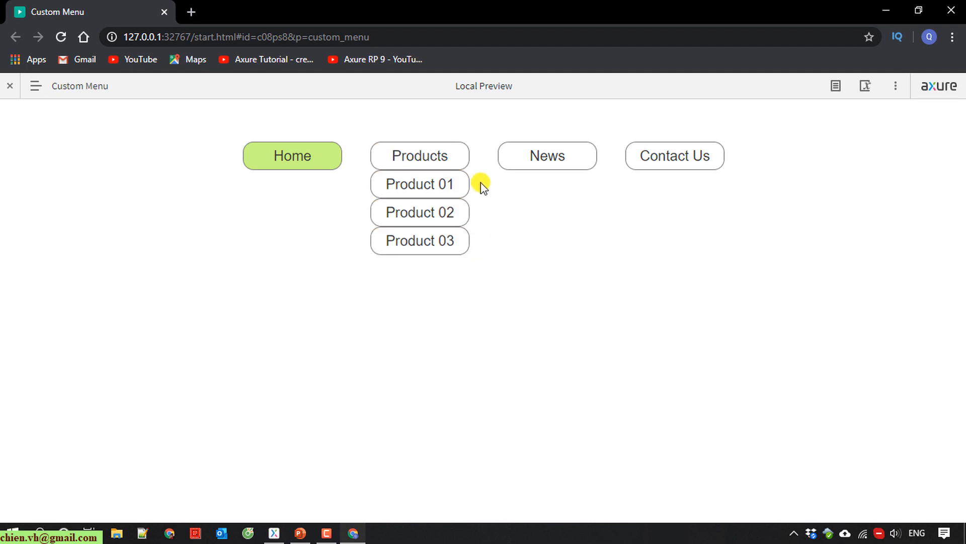
pyautogui.click(889, 10)
pyautogui.click(620, 373)
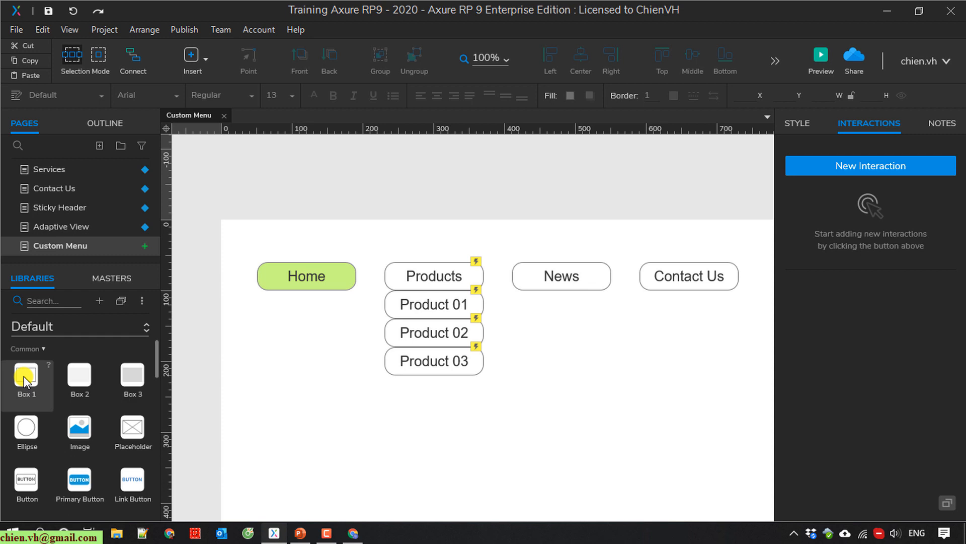
# Place a Box 1 rectangle over the Products menu at about x 214, y 50, and narrow it to about 191 px wide.
pyautogui.moveTo(24, 381); pyautogui.dragTo(373, 255)
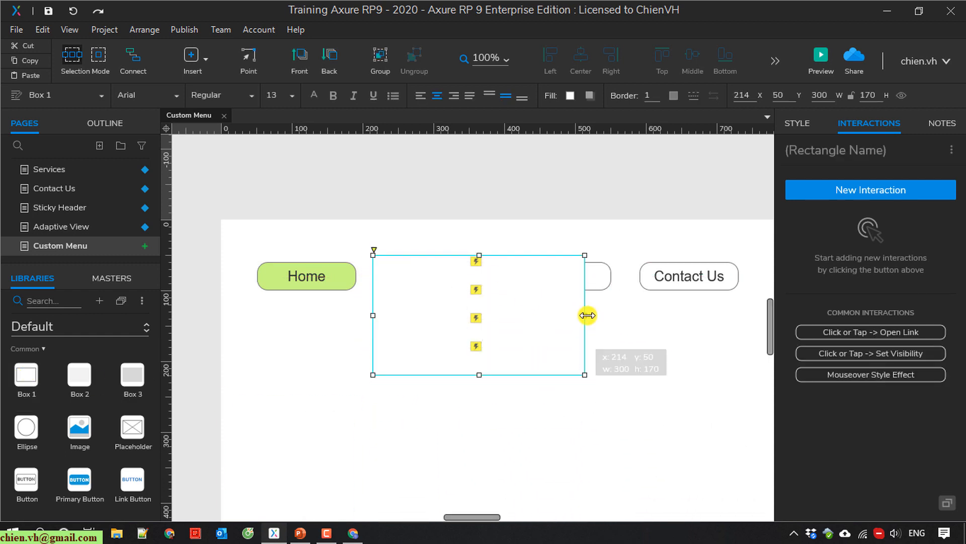
pyautogui.moveTo(587, 315); pyautogui.dragTo(508, 311)
pyautogui.click(594, 352)
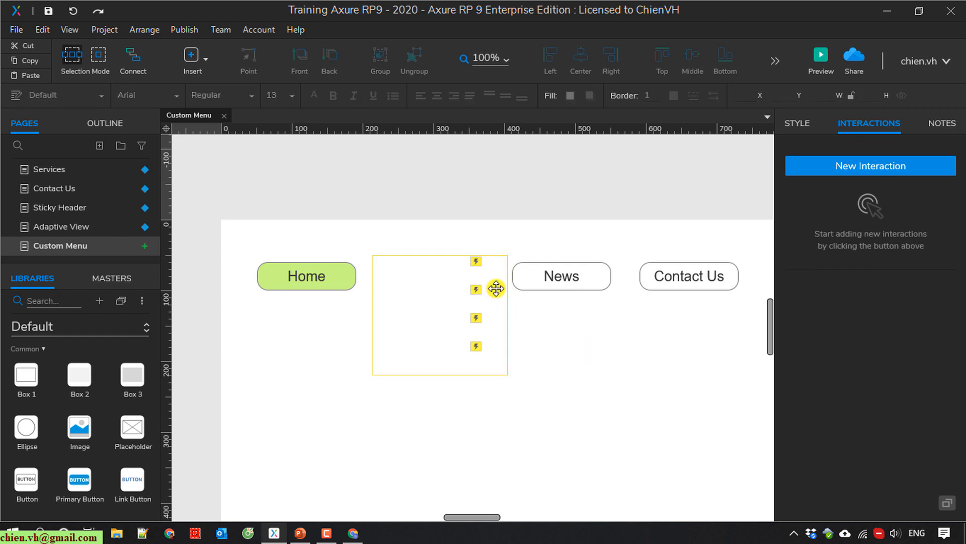
# Move the rectangle below Home in the outline, behind the menu buttons, and narrow it to about 174 px wide.
pyautogui.click(496, 289)
pyautogui.click(106, 123)
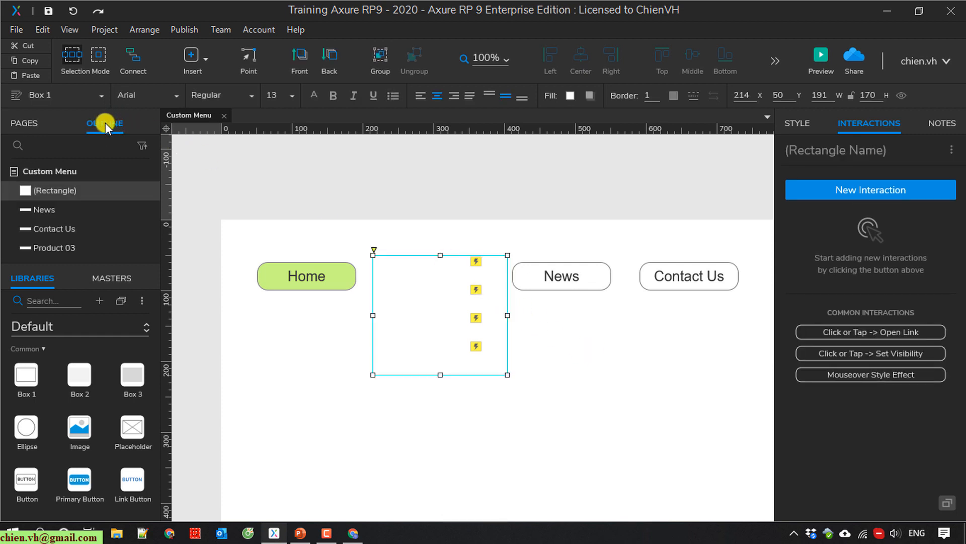
pyautogui.scroll(-3, 89, 191)
pyautogui.scroll(3, 113, 205)
pyautogui.scroll(-3, 68, 201)
pyautogui.moveTo(70, 263); pyautogui.dragTo(68, 256)
pyautogui.click(556, 392)
pyautogui.click(507, 371)
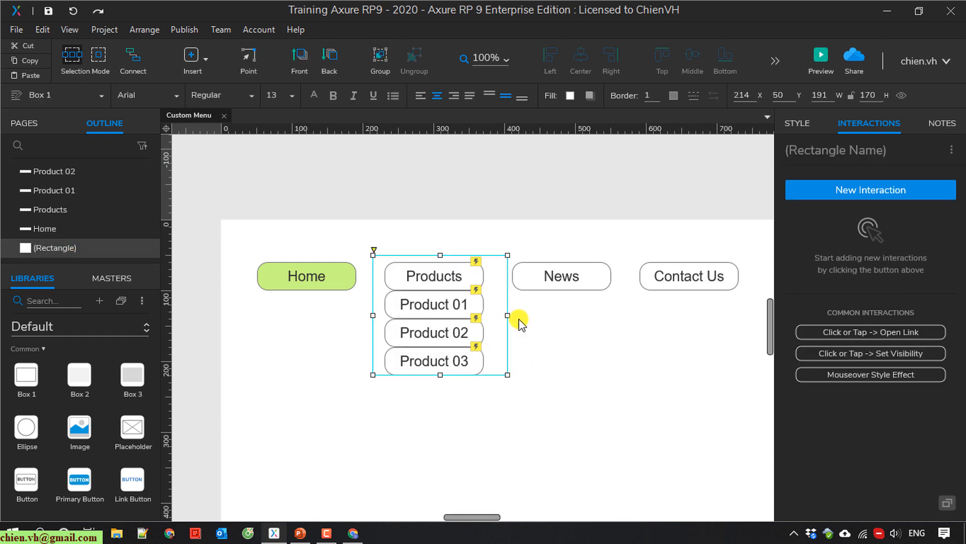
pyautogui.moveTo(508, 317); pyautogui.dragTo(503, 318)
pyautogui.moveTo(499, 318)
pyautogui.mouseDown()
pyautogui.moveTo(504, 384)
pyautogui.moveTo(493, 335)
pyautogui.mouseUp()
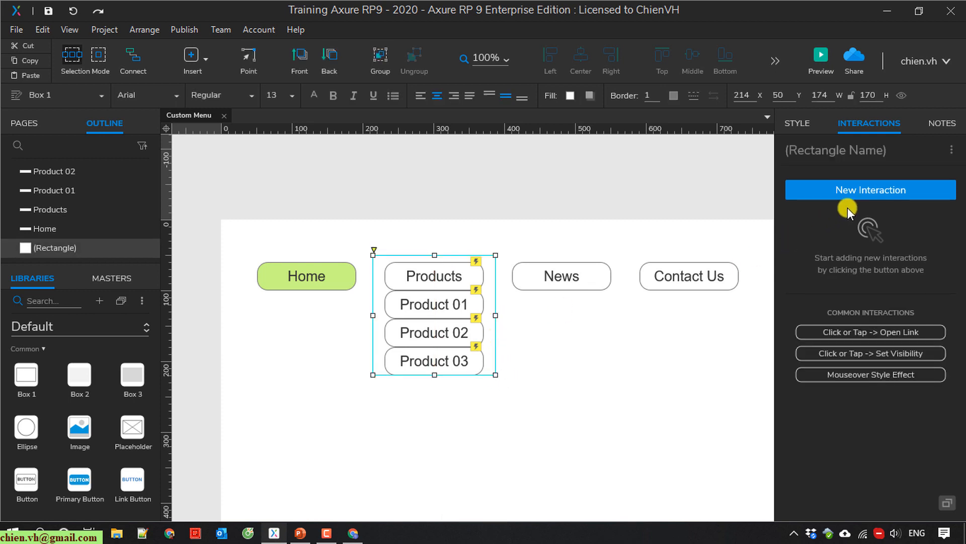
# Add a Mouse Enter interaction to the rectangle that hides Product 01, with no animation.
pyautogui.click(880, 189)
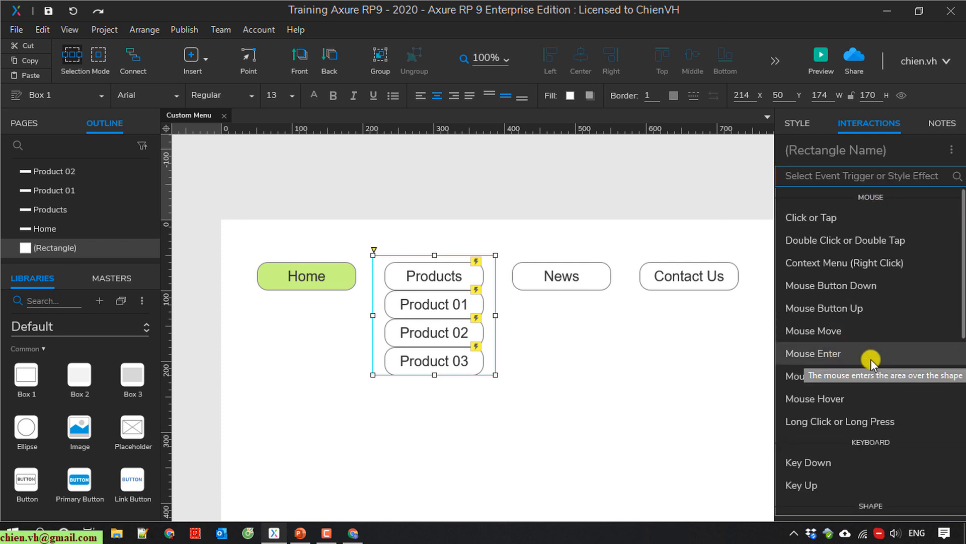
pyautogui.click(841, 351)
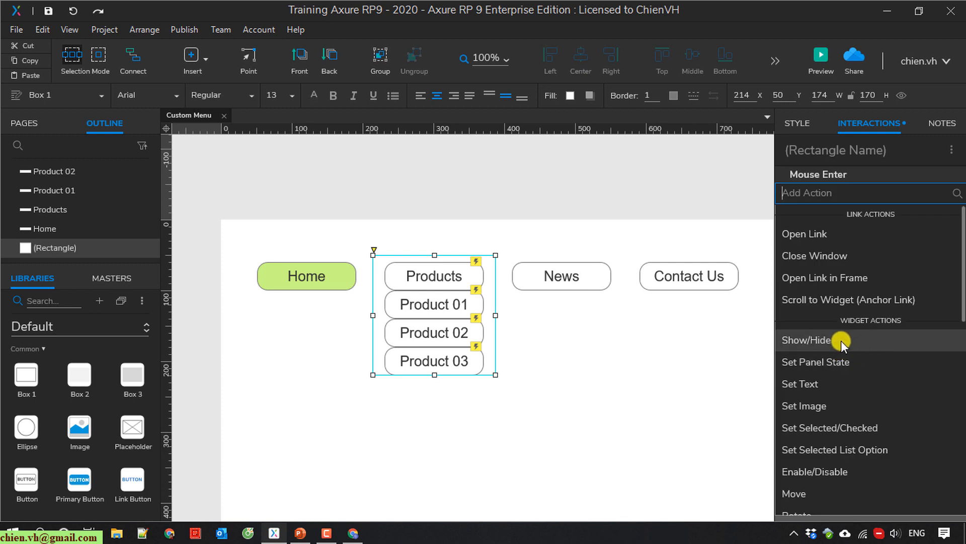
pyautogui.click(813, 341)
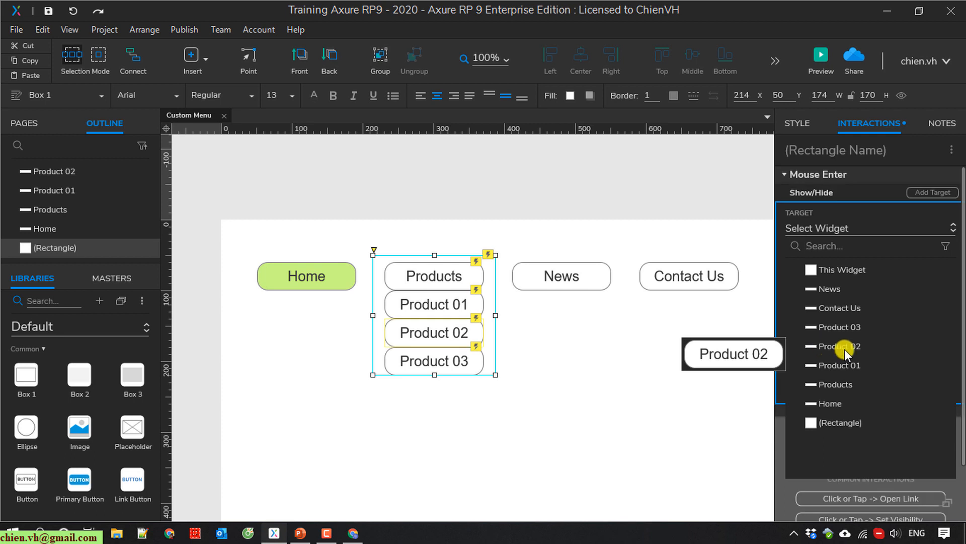
pyautogui.click(845, 364)
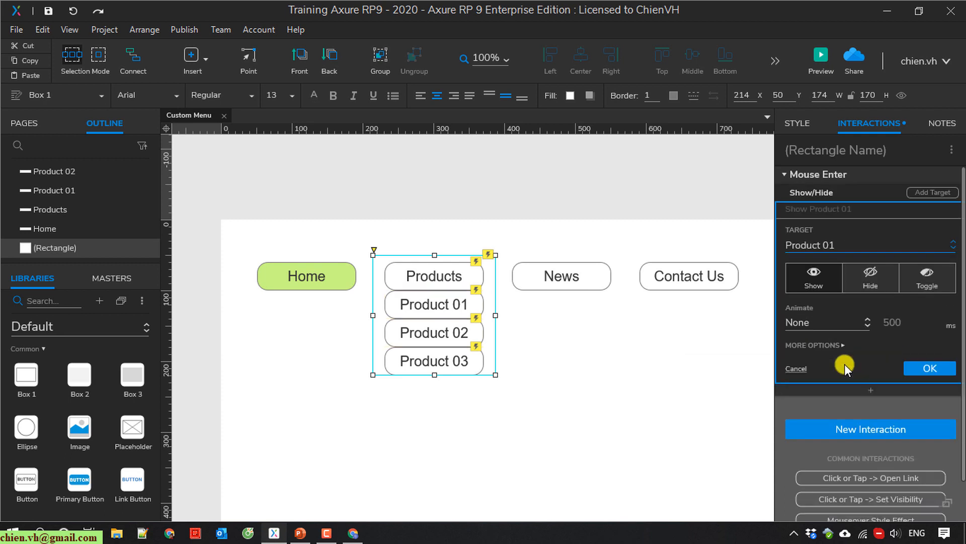
pyautogui.click(871, 275)
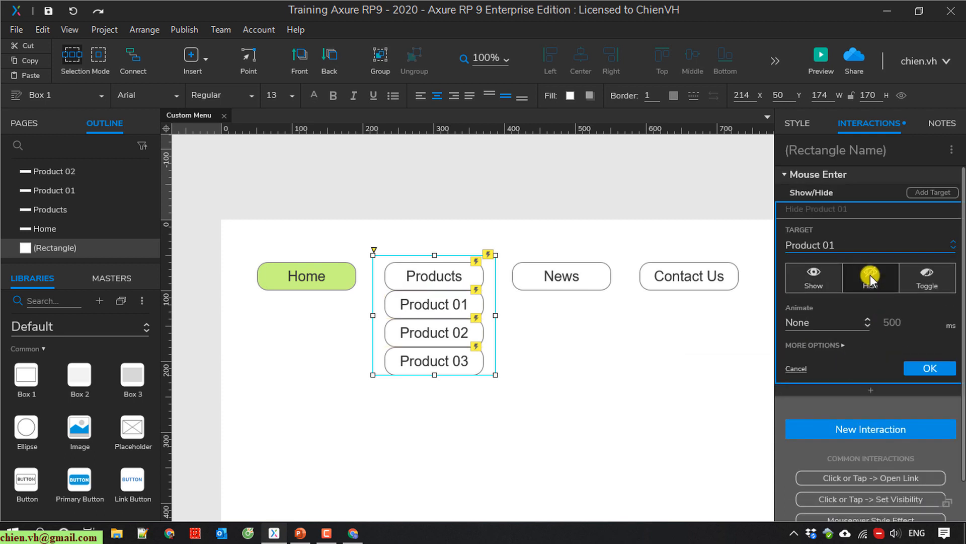
# Add Product 02 and Product 03 as further Hide targets of the rectangle's Mouse Enter interaction.
pyautogui.click(932, 193)
pyautogui.click(854, 363)
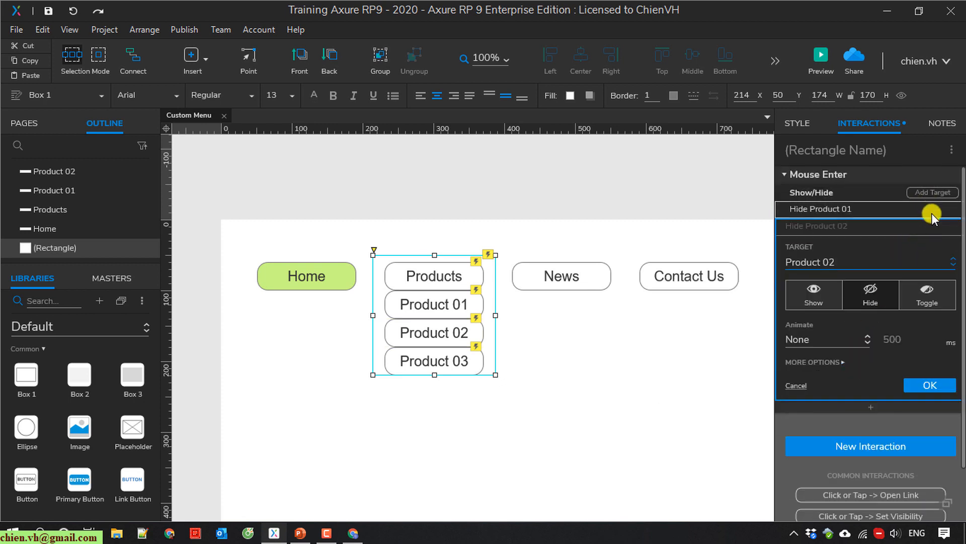
pyautogui.click(929, 192)
pyautogui.click(844, 363)
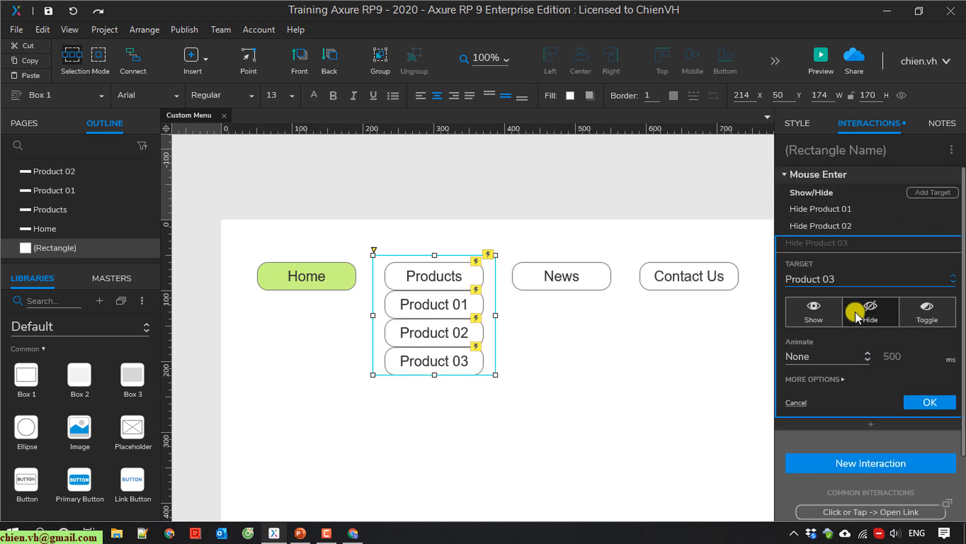
pyautogui.click(932, 401)
pyautogui.click(711, 386)
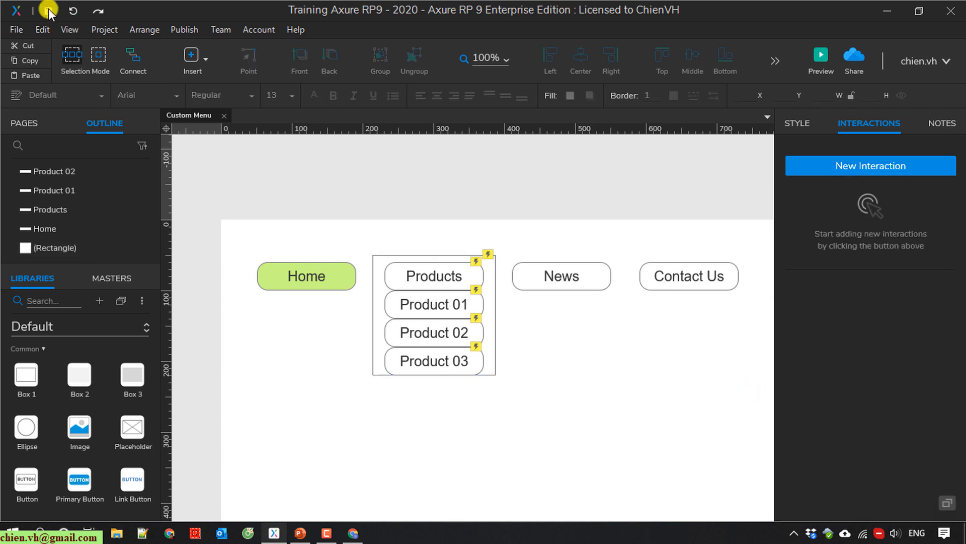
# Preview the Custom Menu page in the browser, test how the submenu shows and hides, and return to the Axure RP canvas.
pyautogui.click(819, 59)
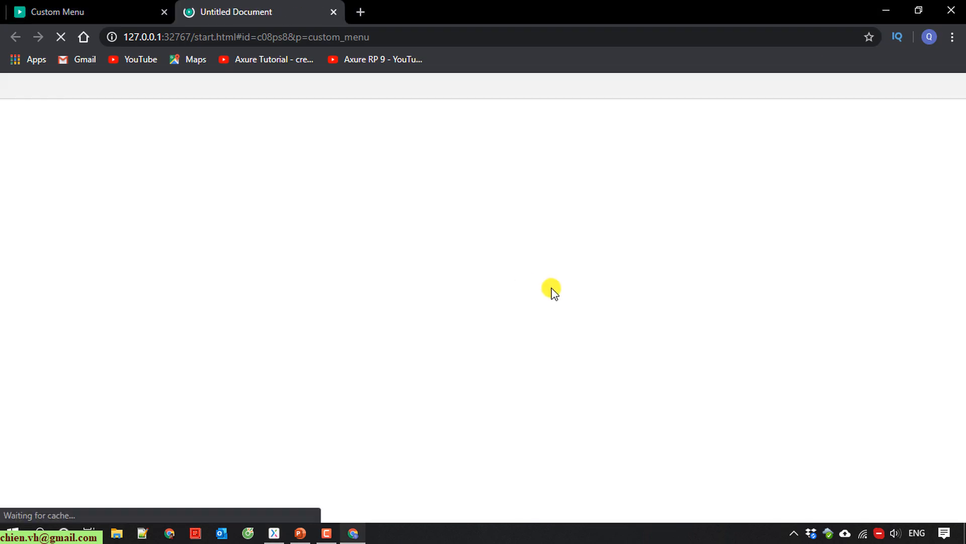
pyautogui.click(164, 11)
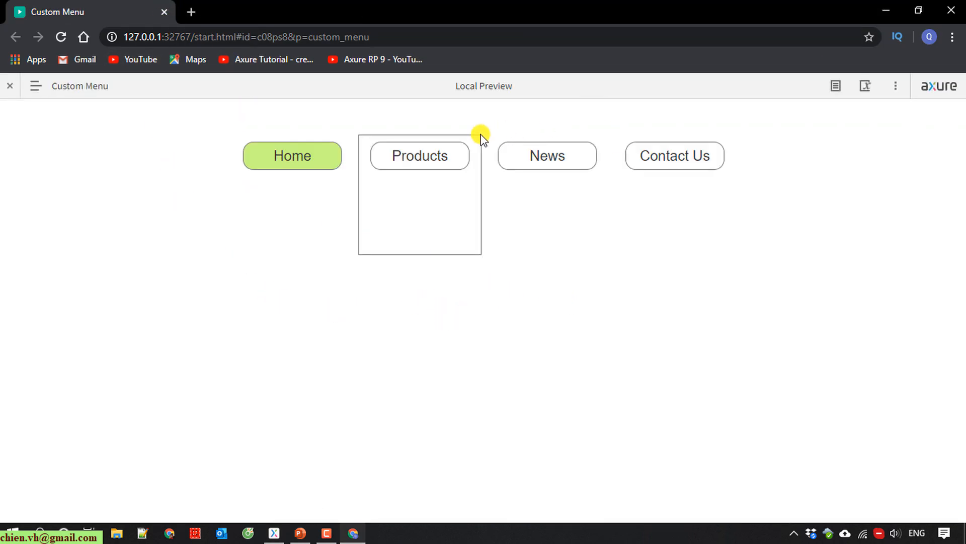
pyautogui.moveTo(420, 156)
pyautogui.click(460, 251)
pyautogui.click(325, 534)
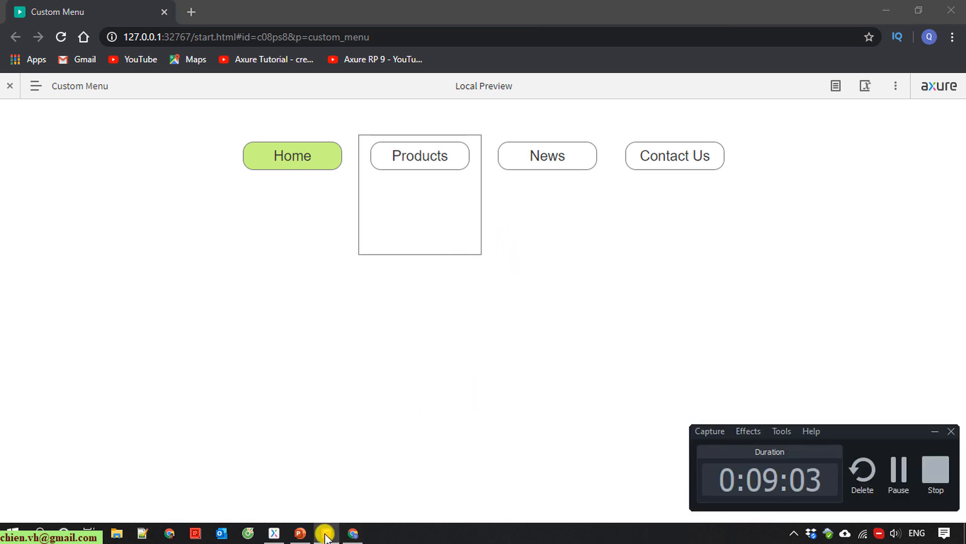
pyautogui.click(324, 532)
pyautogui.click(274, 533)
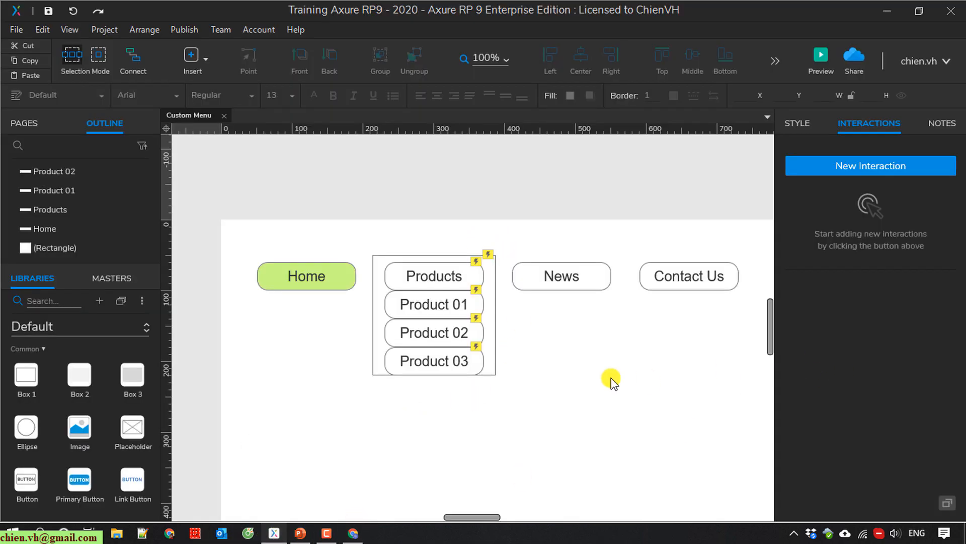
# Make the rectangle behind the Products menu invisible by setting its border thickness to 0 and its fill to transparent.
pyautogui.click(492, 346)
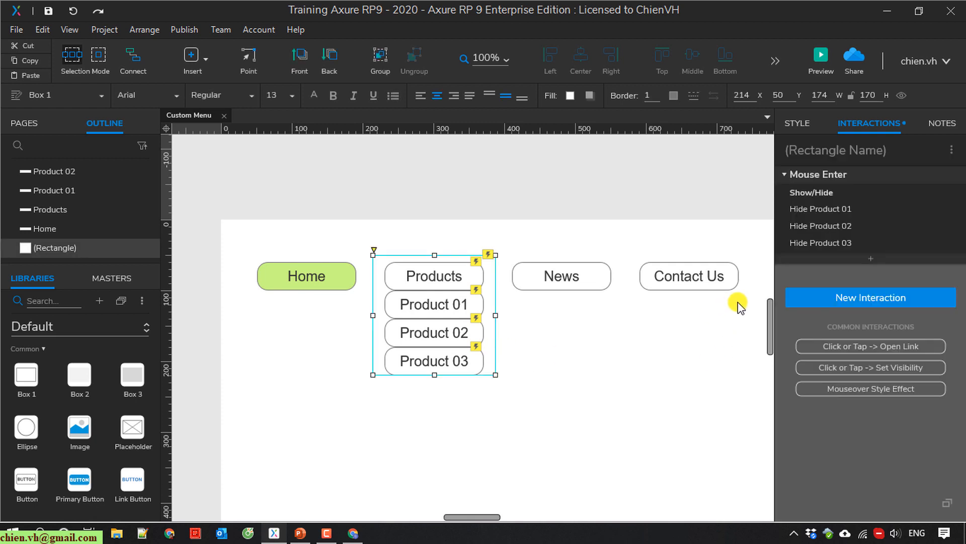
pyautogui.click(799, 124)
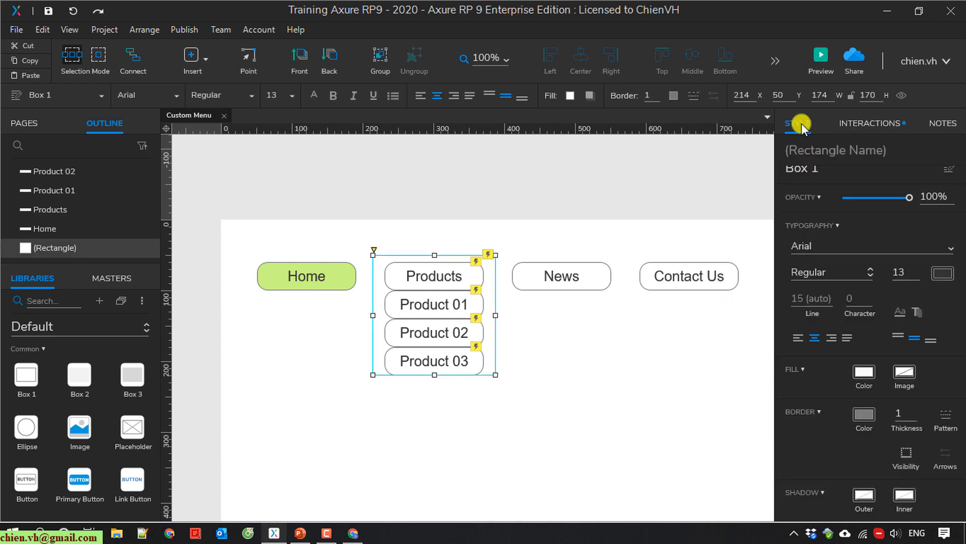
pyautogui.click(915, 418)
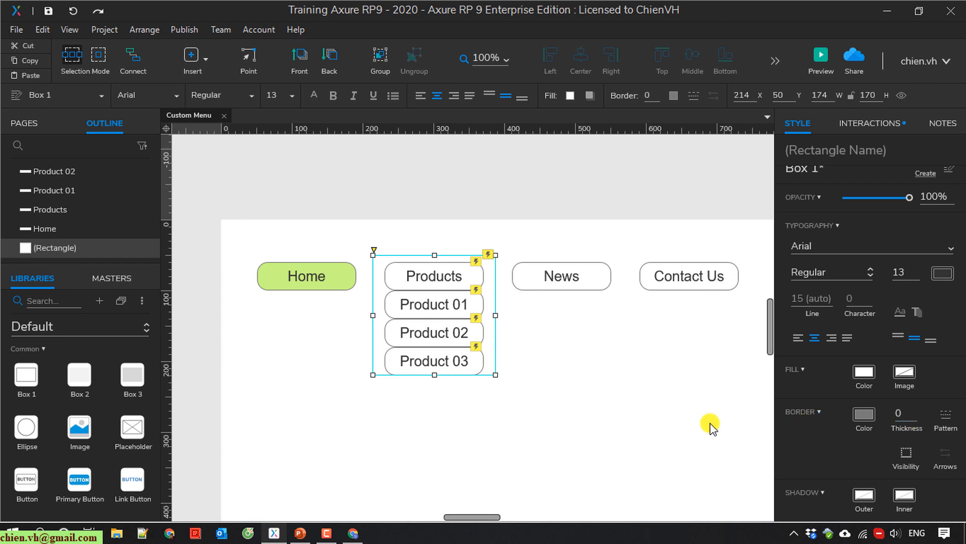
pyautogui.click(863, 373)
pyautogui.click(811, 404)
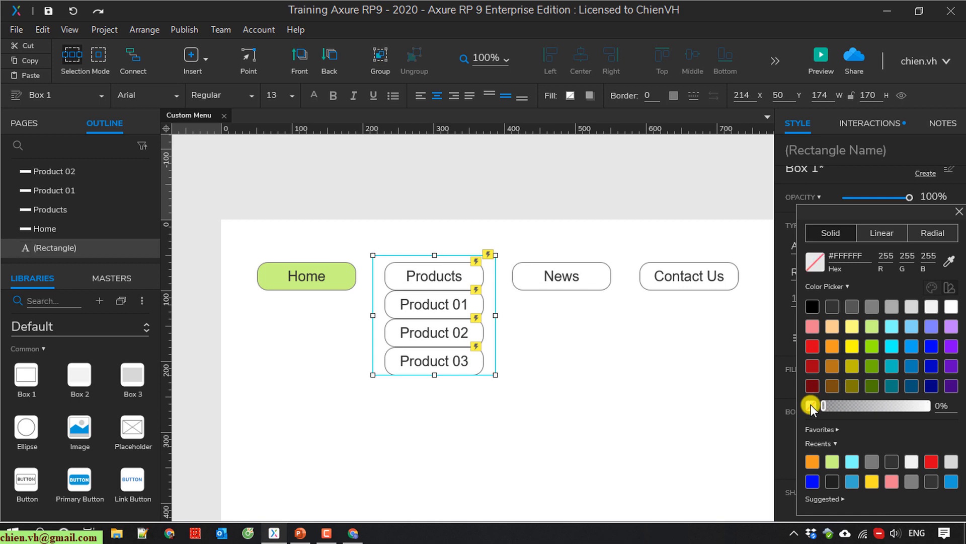
pyautogui.click(687, 428)
pyautogui.click(688, 429)
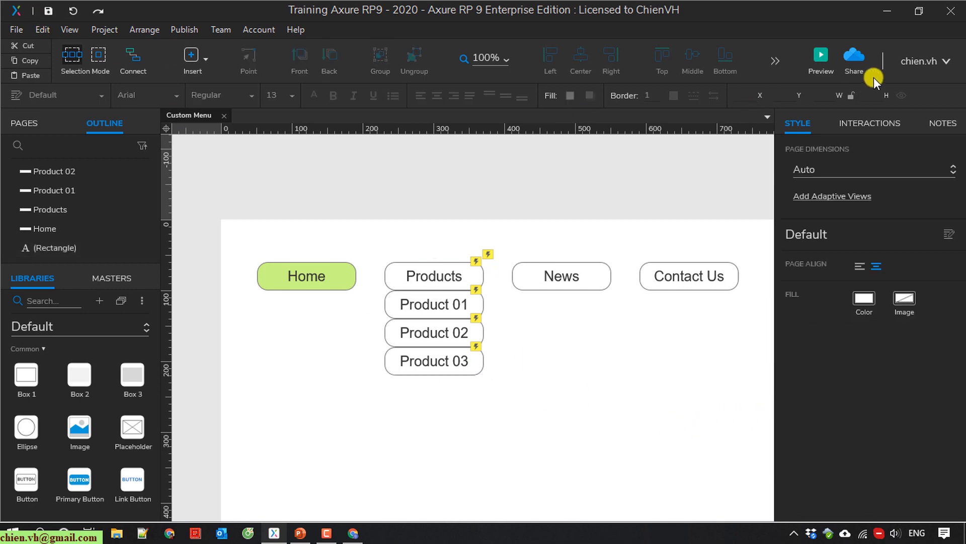
# Preview the Custom Menu page again, reload it to test hovering over Products, and close the browser.
pyautogui.click(820, 63)
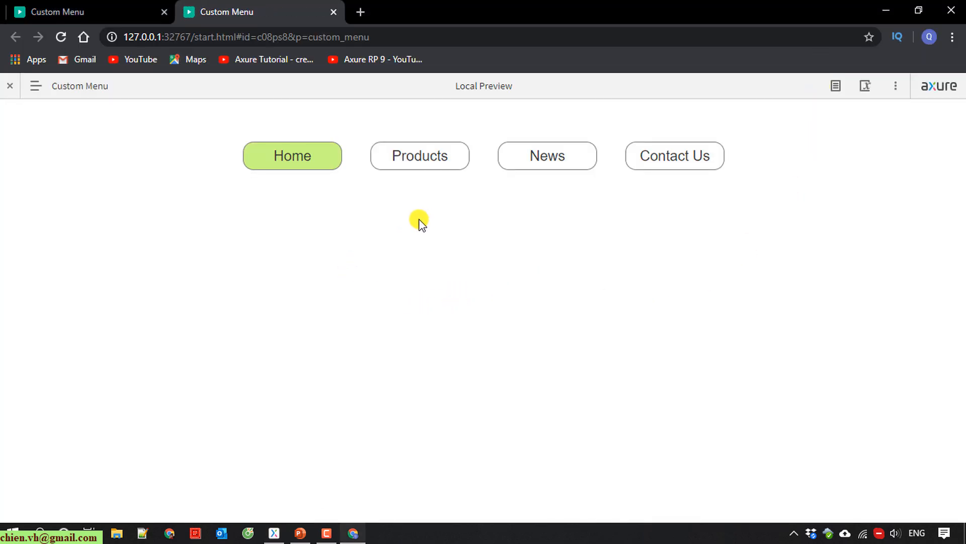
pyautogui.click(164, 12)
pyautogui.click(61, 37)
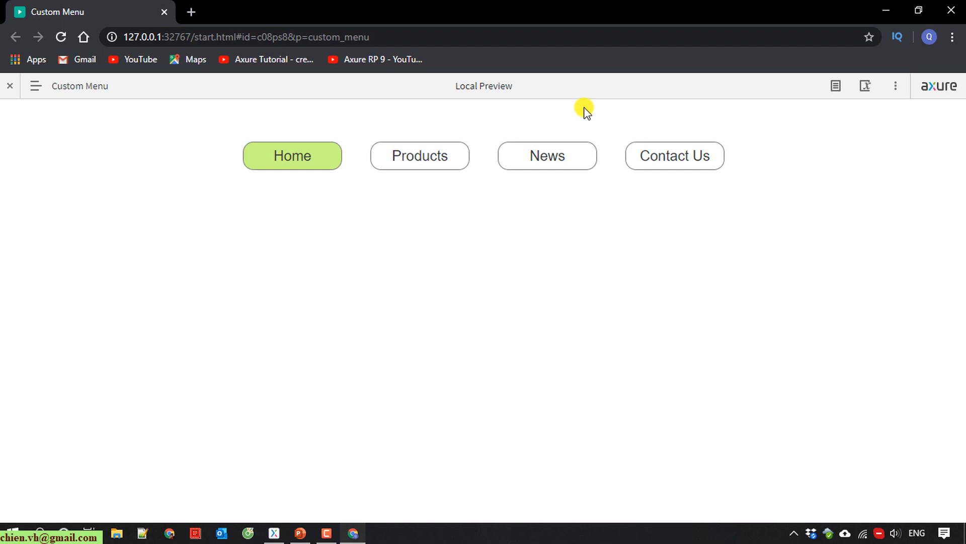
pyautogui.moveTo(446, 156)
pyautogui.click(951, 10)
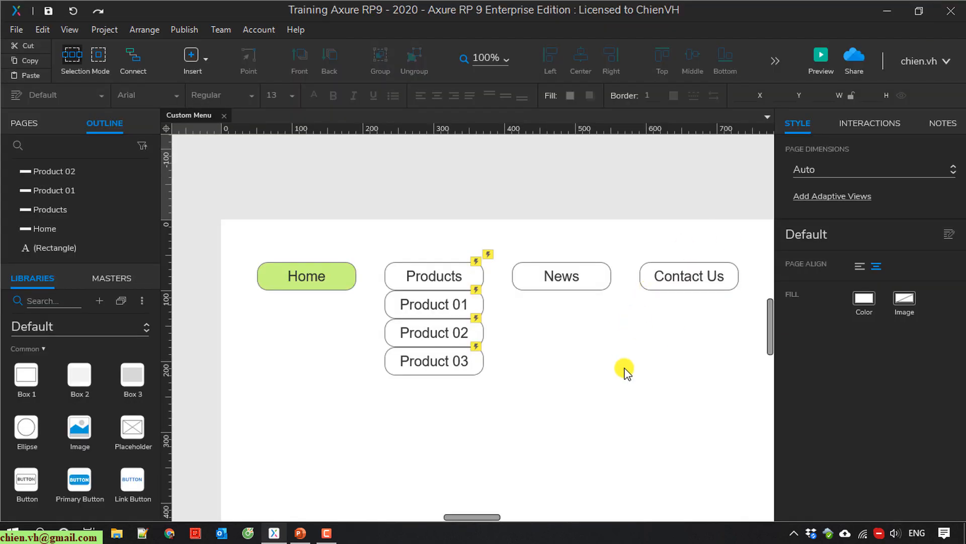